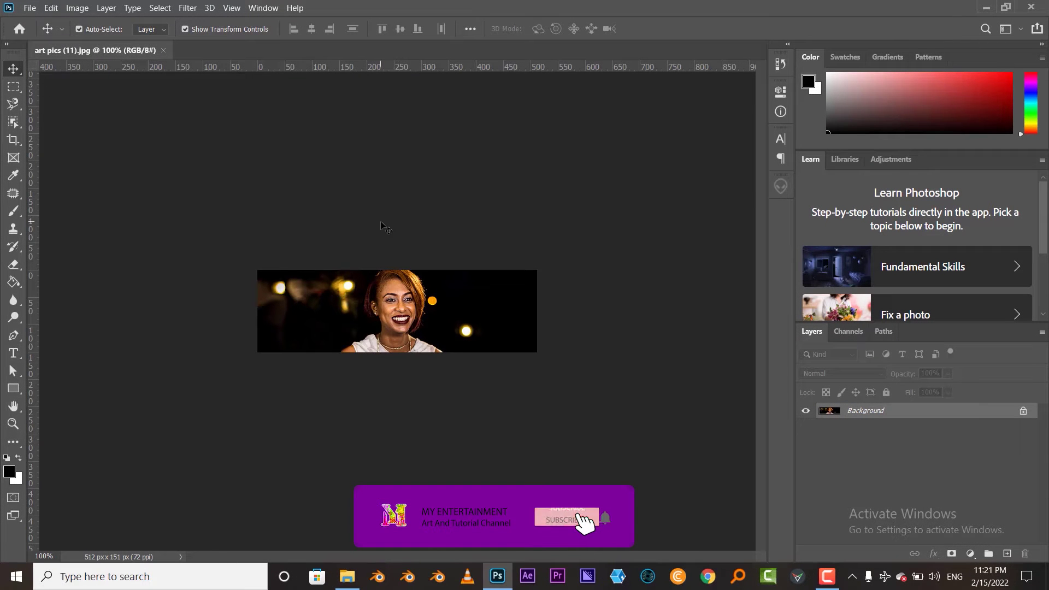
Zoom in to about 556% and pan to centre the woman's pixelated face
scroll(394, 271, "up", 2)
scroll(394, 271, "up", 2)
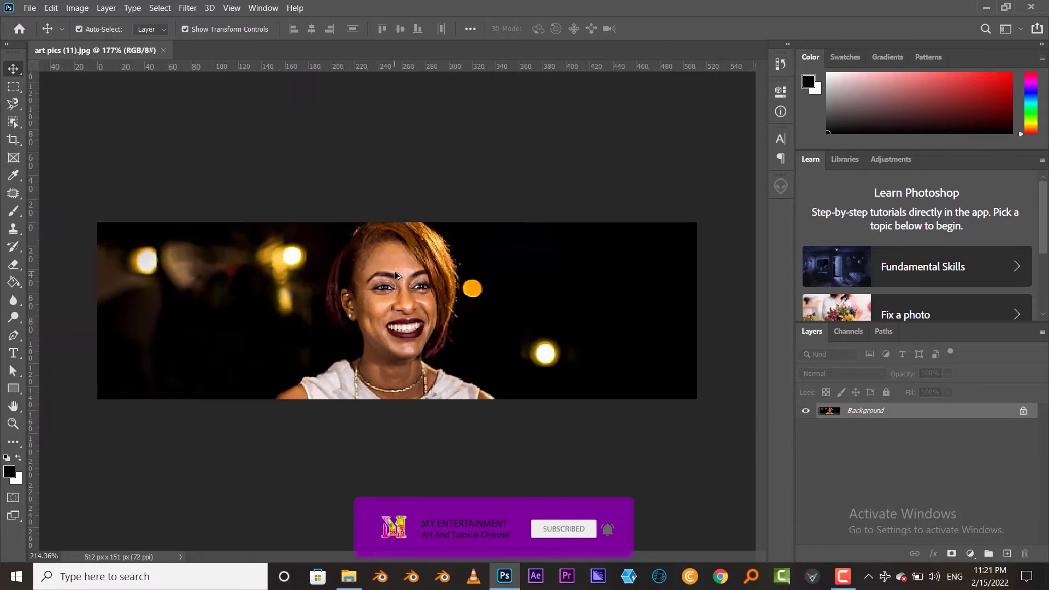
scroll(395, 271, "up", 3)
scroll(398, 271, "up", 2)
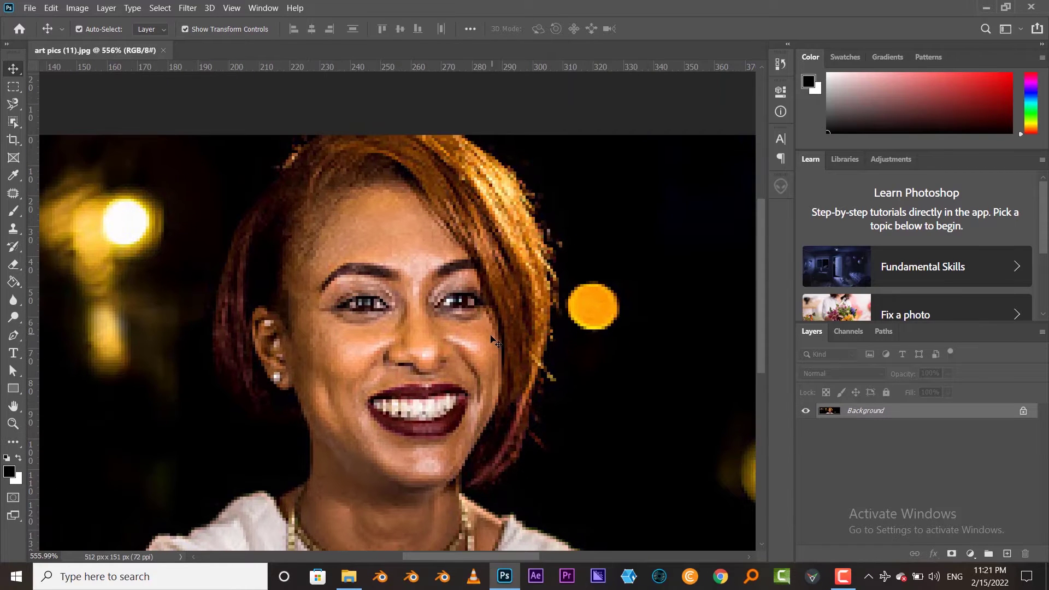
mouse_move(458, 352)
left_mouse_down()
mouse_move(455, 273)
mouse_move(349, 283)
left_mouse_up()
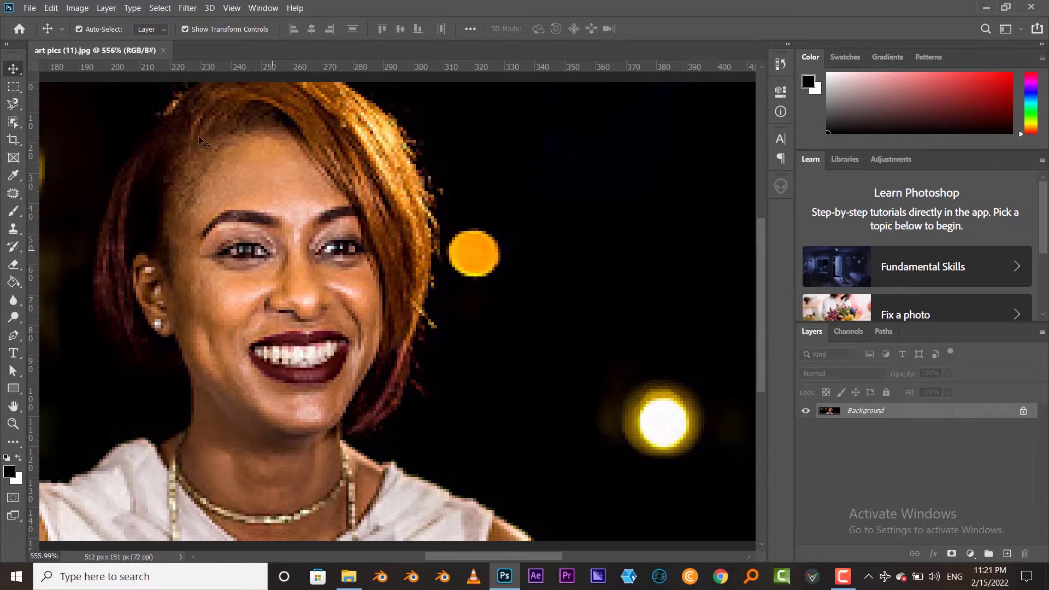
Turn on Enable Preserve Details 2.0 Upscale under Edit > Preferences > Technology Previews
left_click(50, 8)
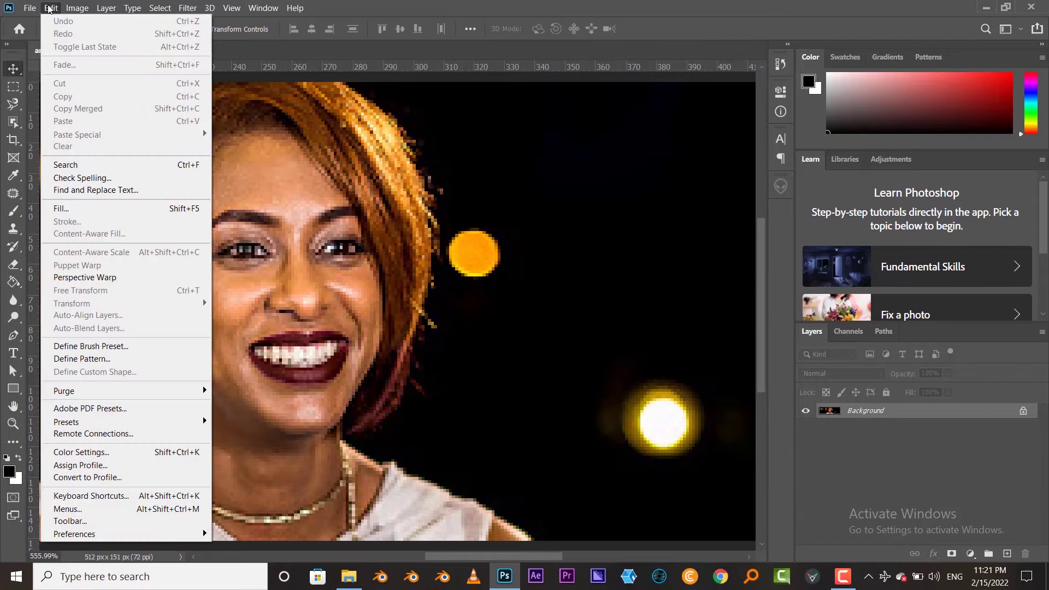
mouse_move(123, 533)
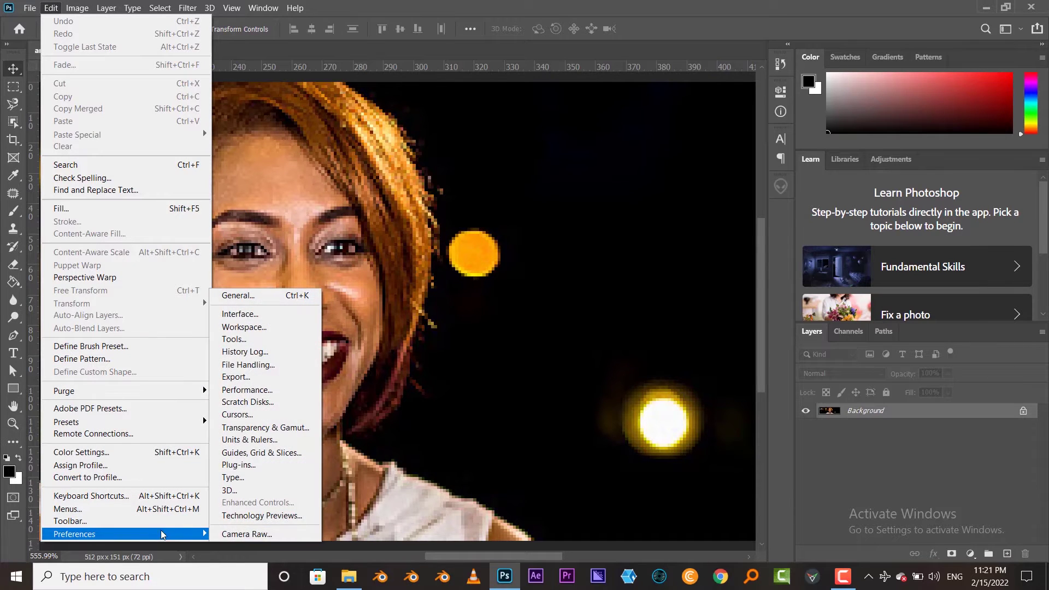
left_click(279, 514)
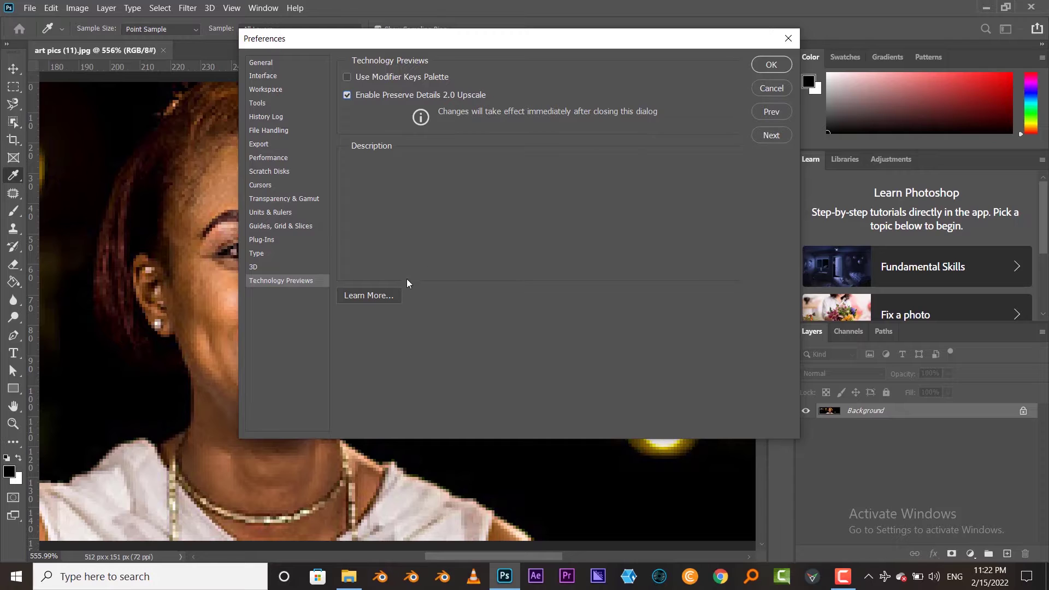
left_click(759, 70)
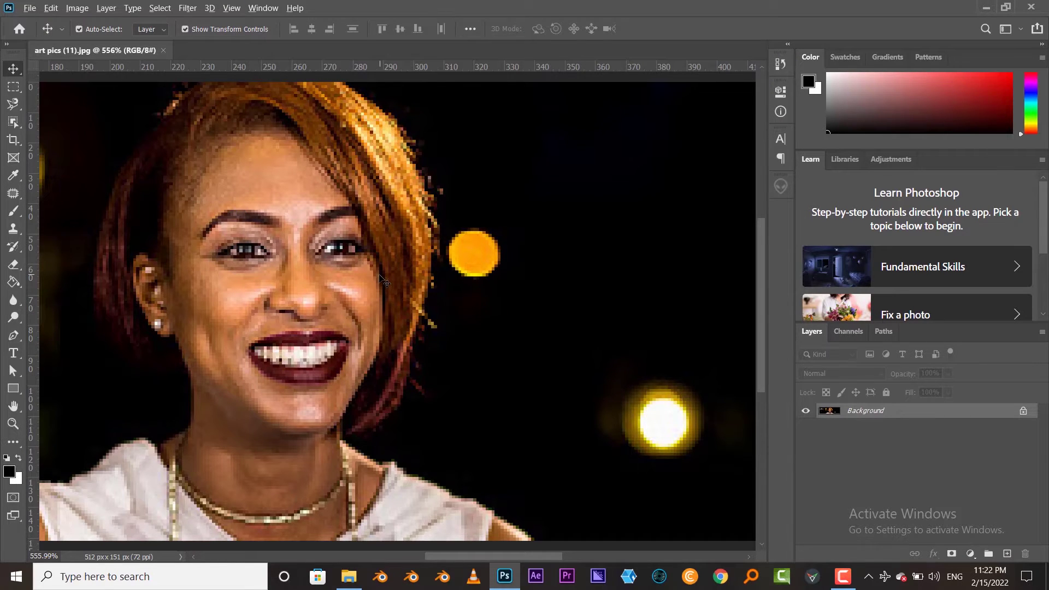
Check in Canvas Size that the image is 512 × 151 pixels, then cancel
scroll(384, 282, "down", 2)
left_click(77, 8)
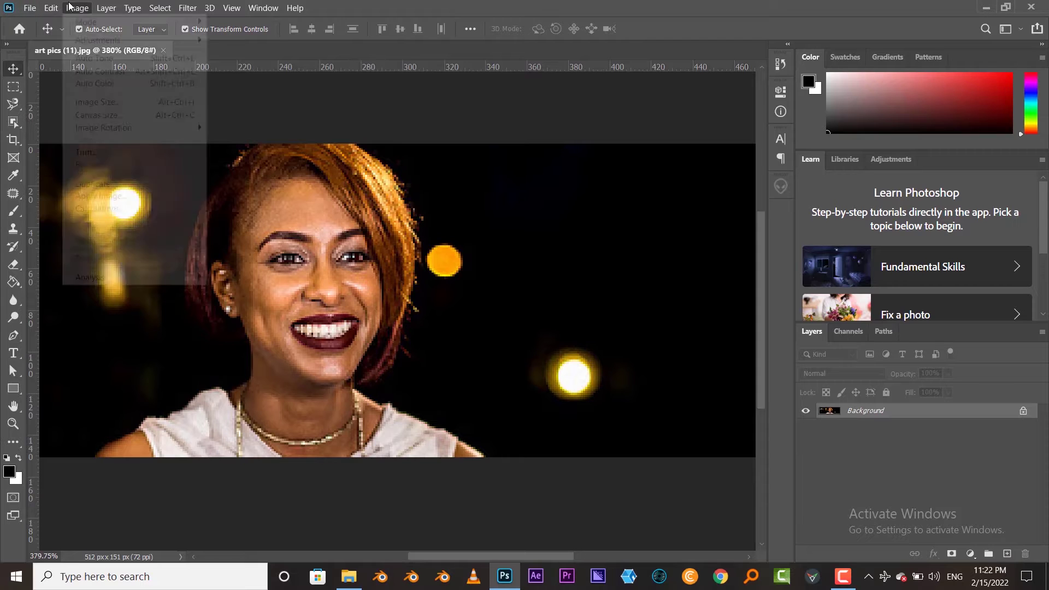
left_click(110, 114)
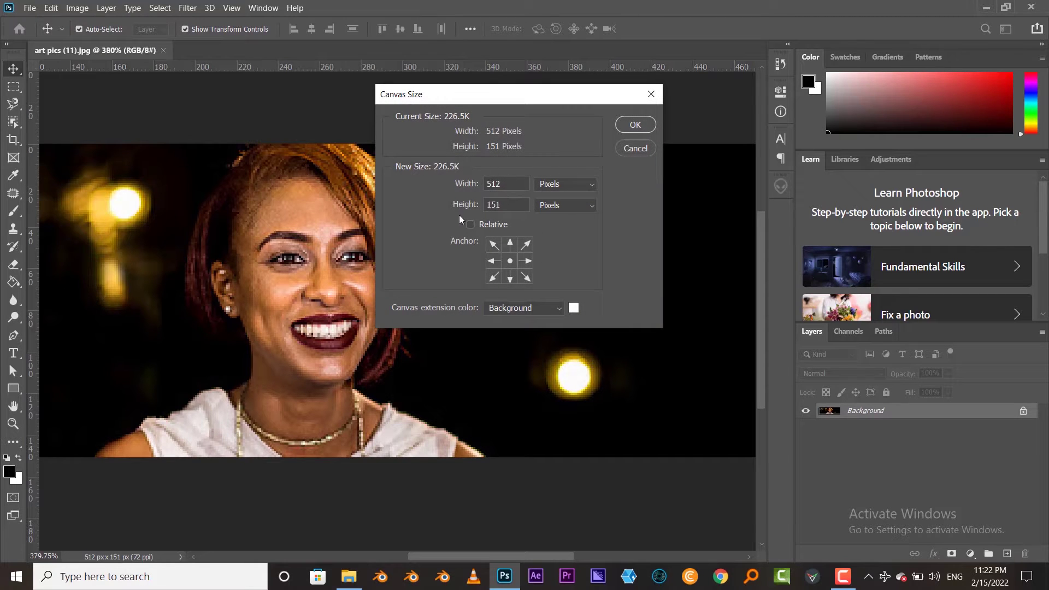
left_click(634, 126)
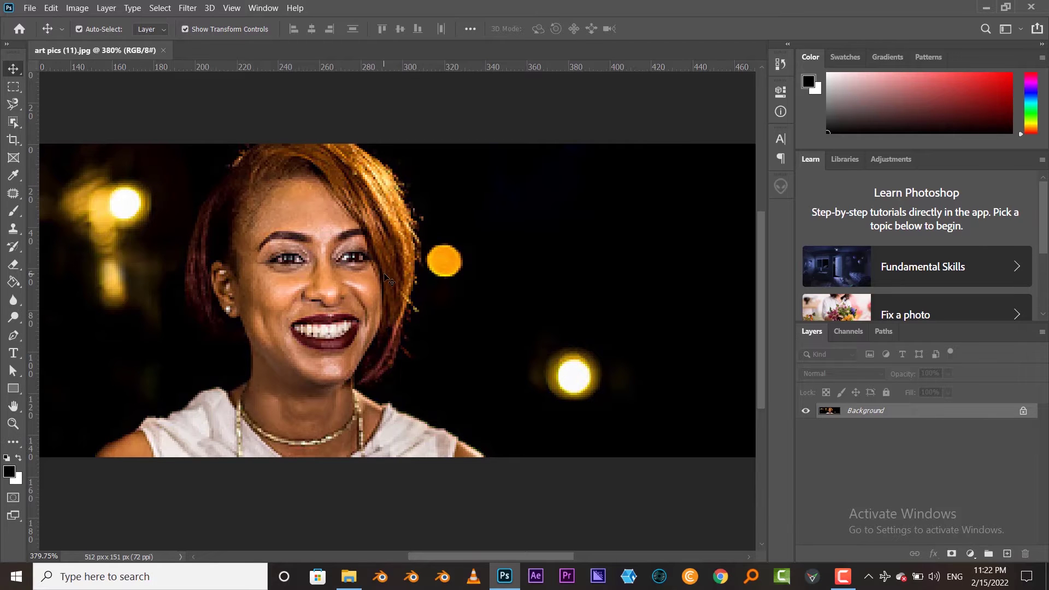
Zoom the view back in and bring up the Image menu
scroll(386, 281, "up", 3)
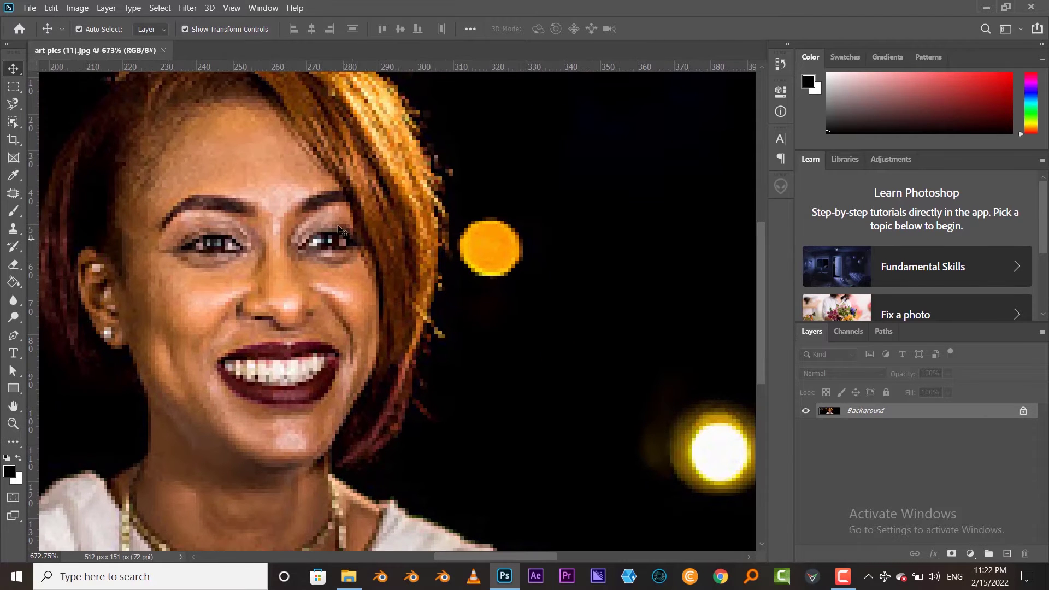
scroll(338, 227, "down", 3)
scroll(201, 116, "up", 3)
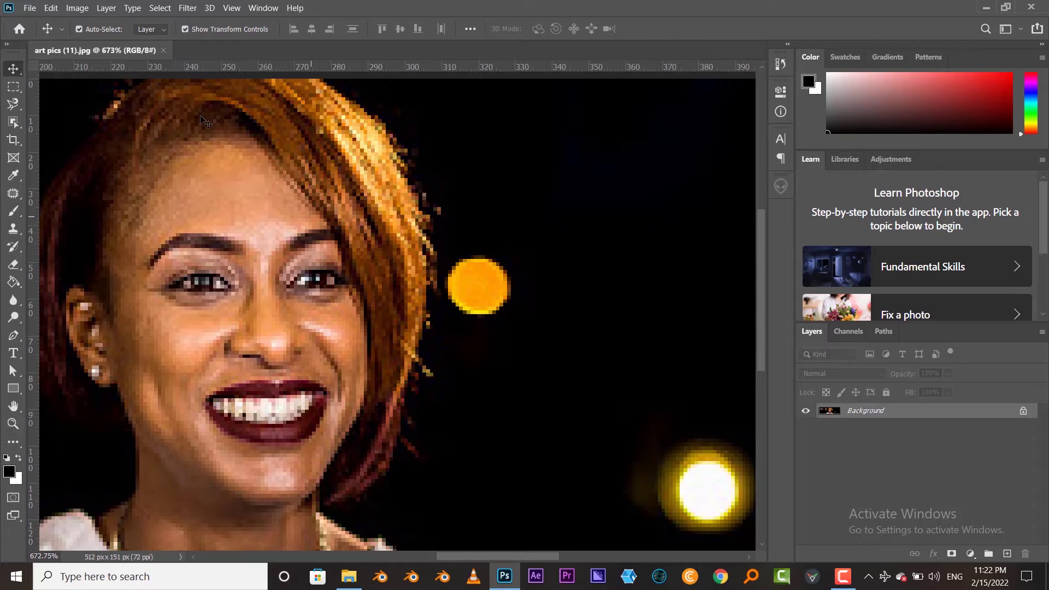
left_click(104, 10)
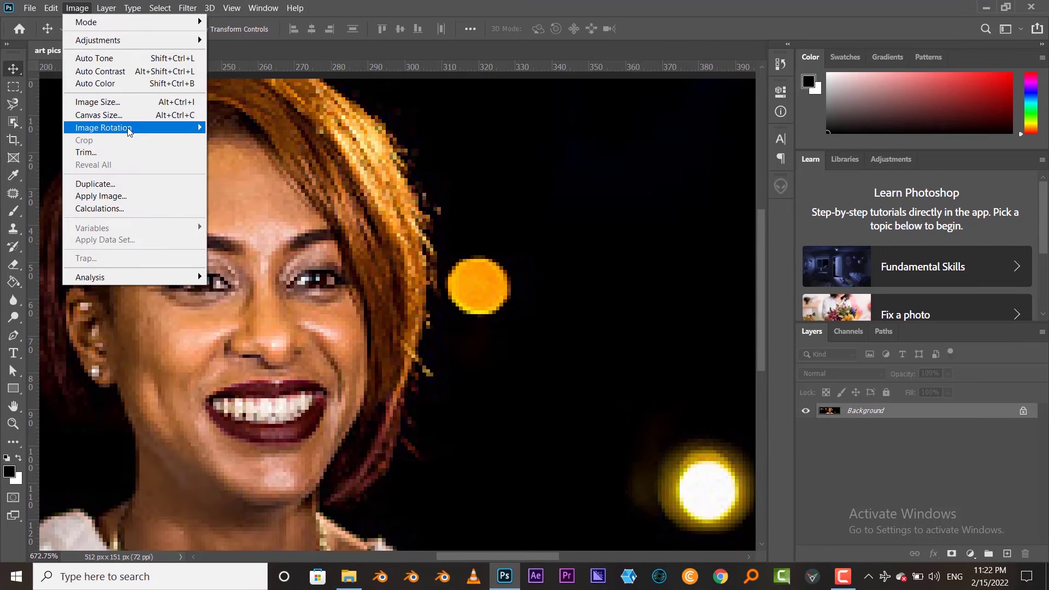
In Image Size, choose Preserve Details 2.0 resampling and enter a 300 ppi resolution
left_click(118, 102)
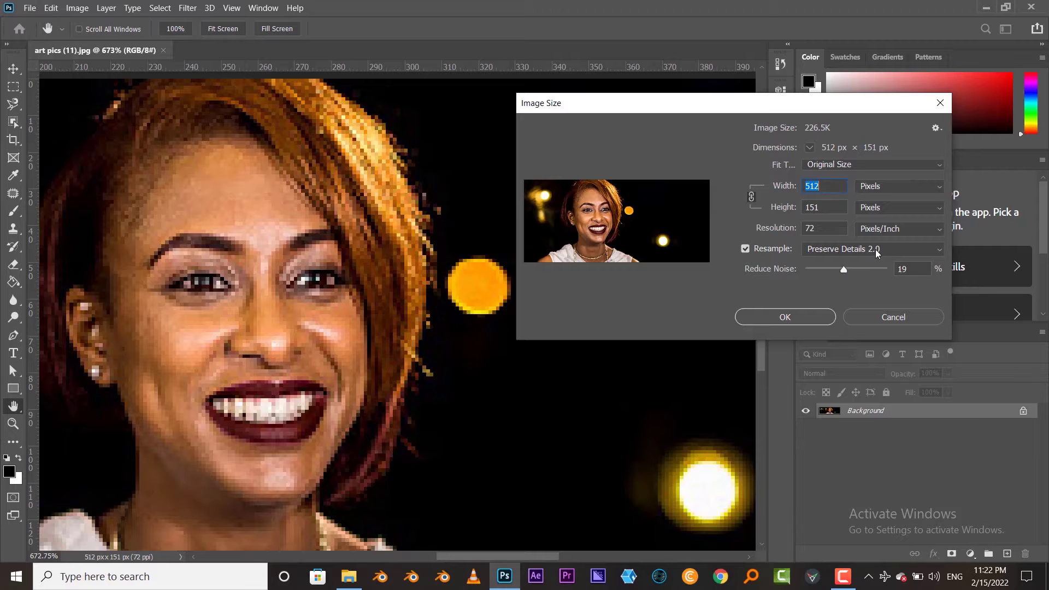
left_click(929, 249)
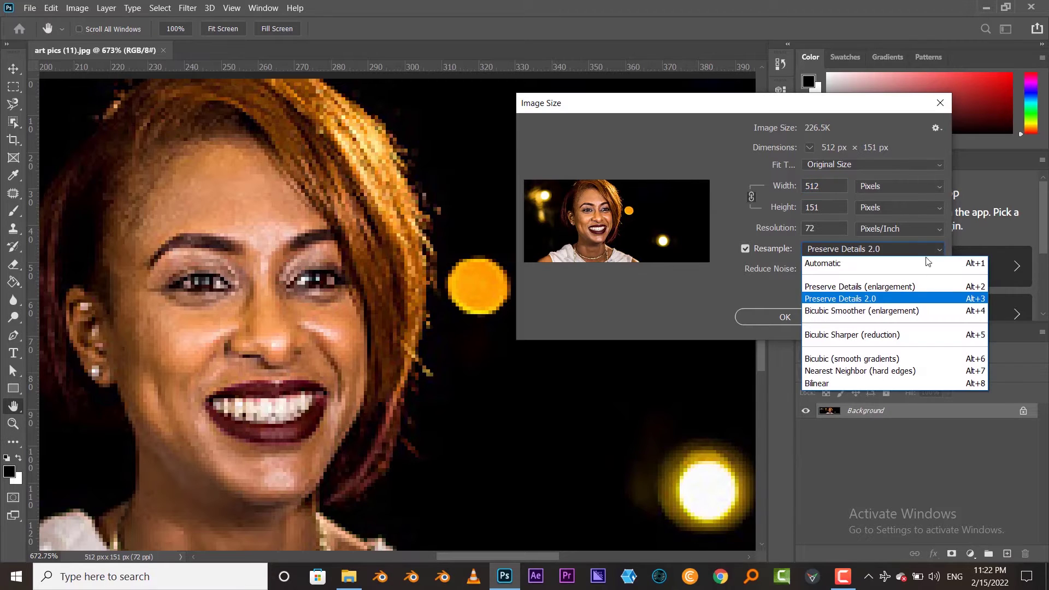
left_click(874, 300)
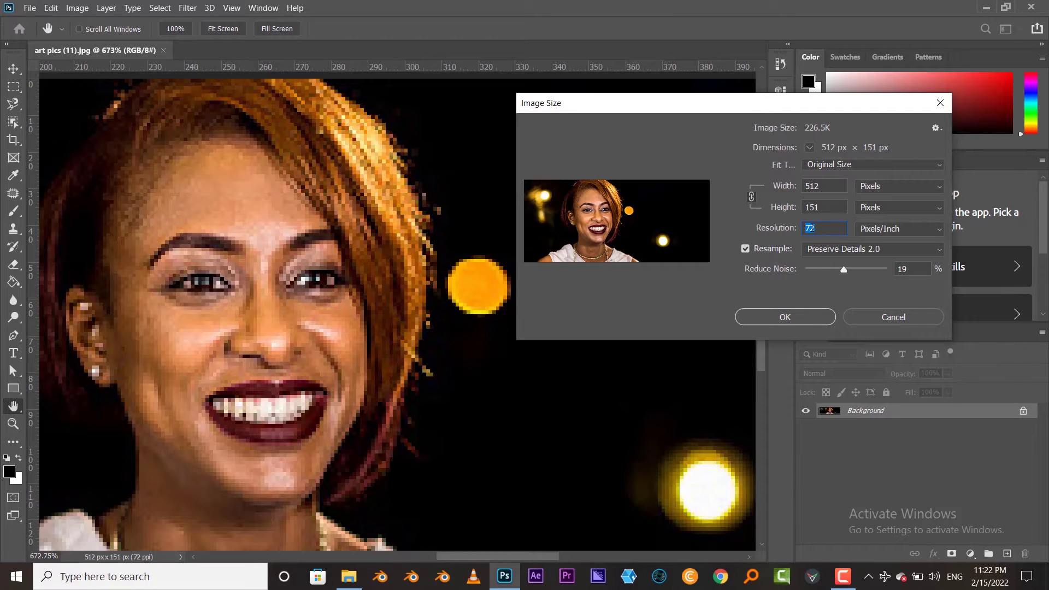
type("300")
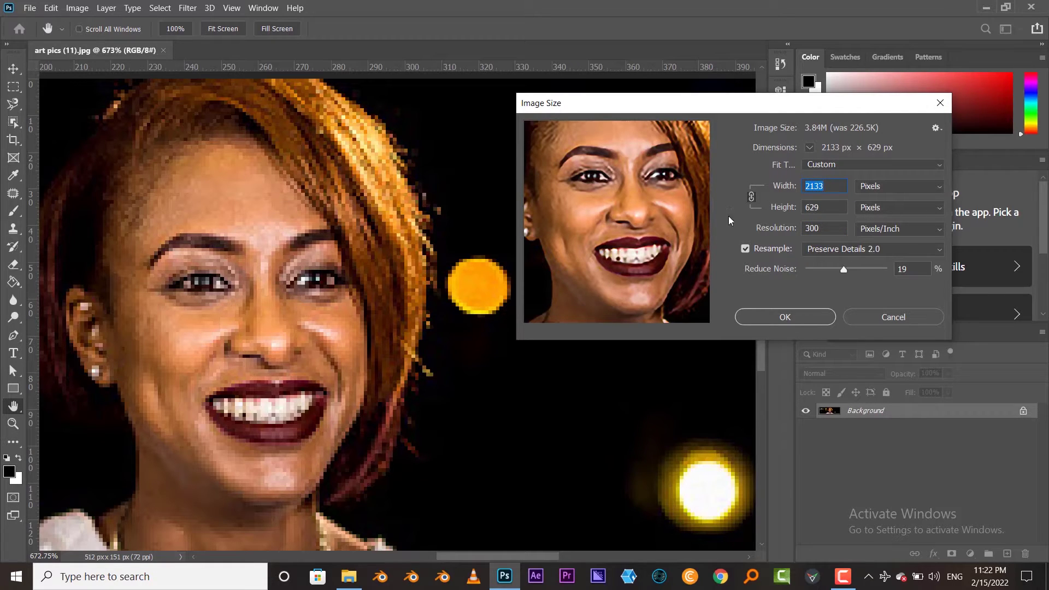
Select the 300 resolution value and pan the upscale preview over forehead, chin and face
left_click_drag(621, 195, 651, 228)
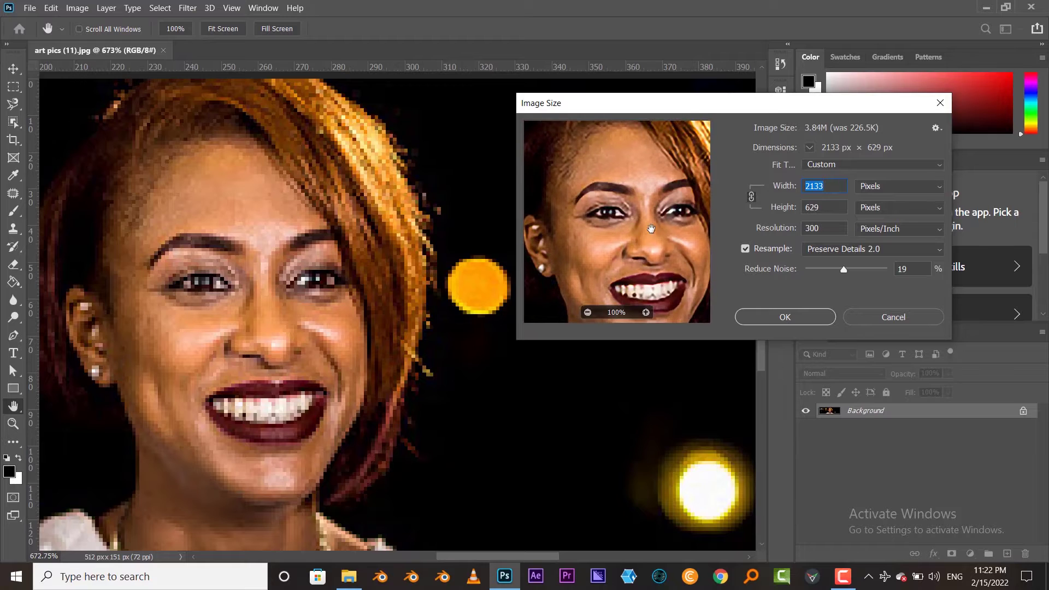
left_click(828, 230)
key("ctrl+a")
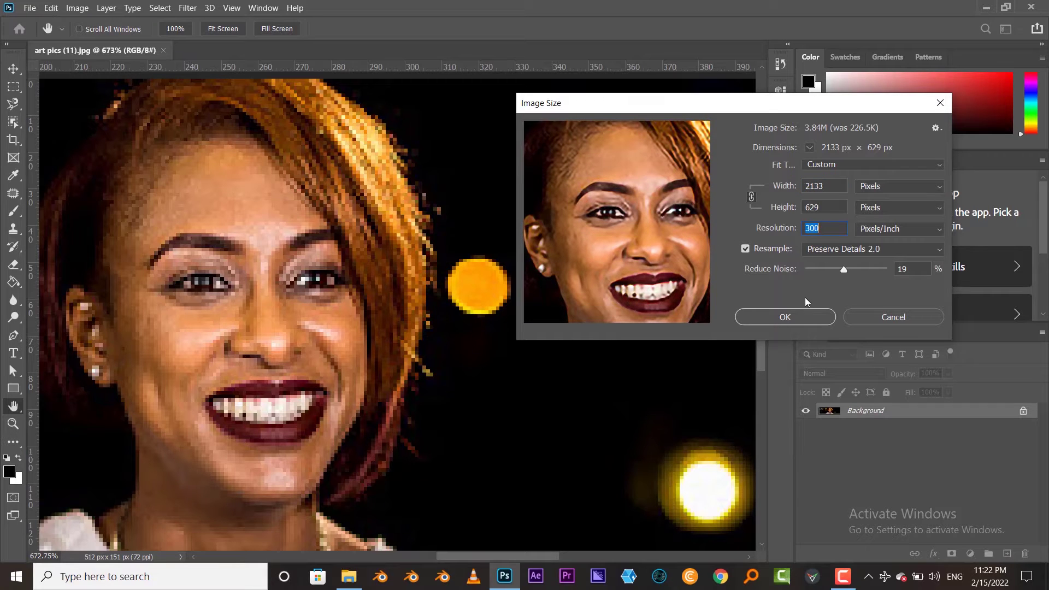
left_click_drag(624, 233, 628, 213)
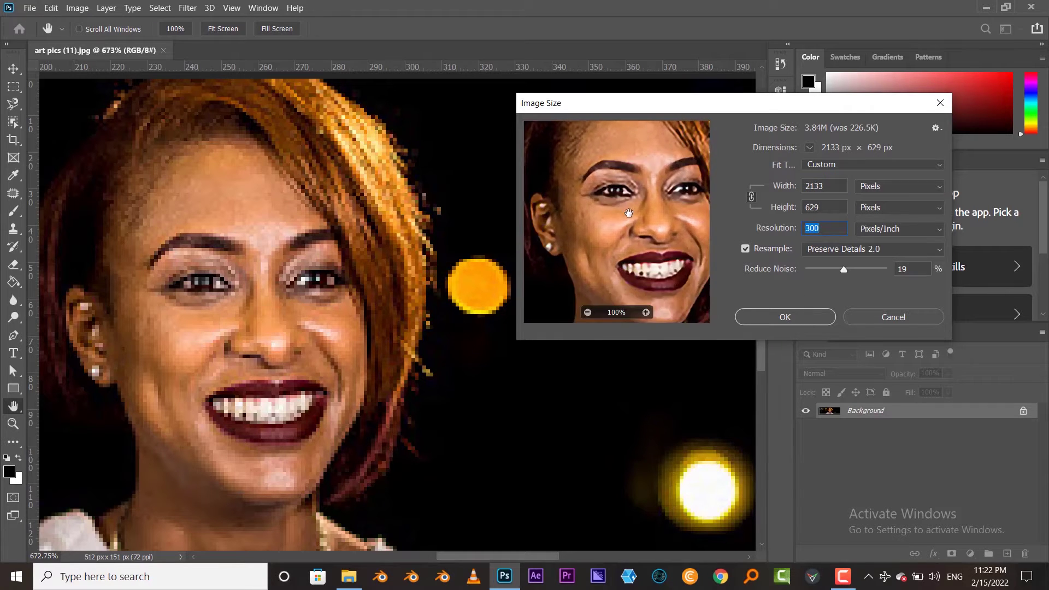
left_click(588, 313)
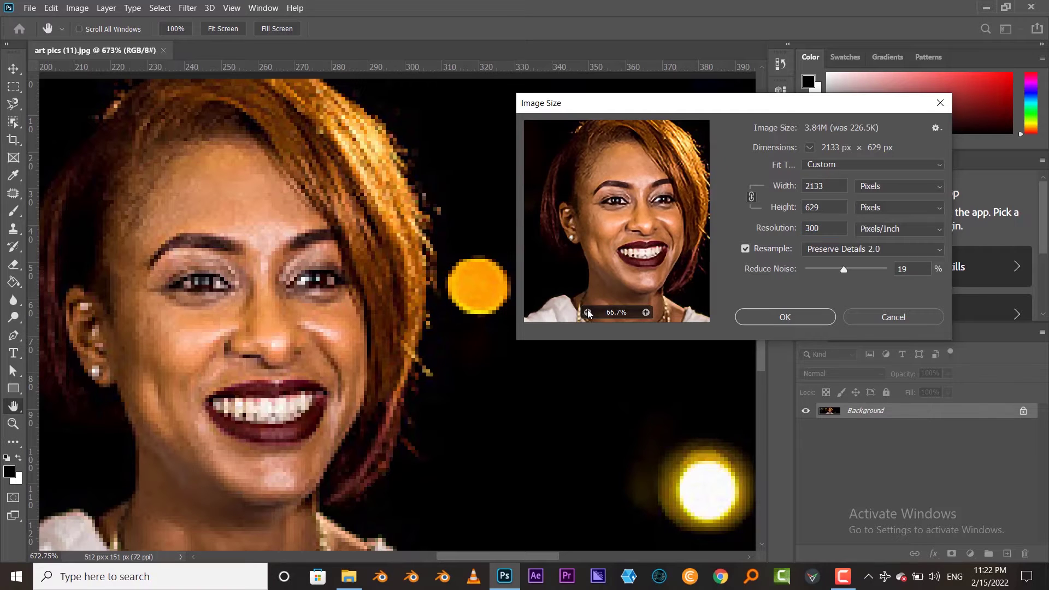
left_click_drag(612, 229, 595, 231)
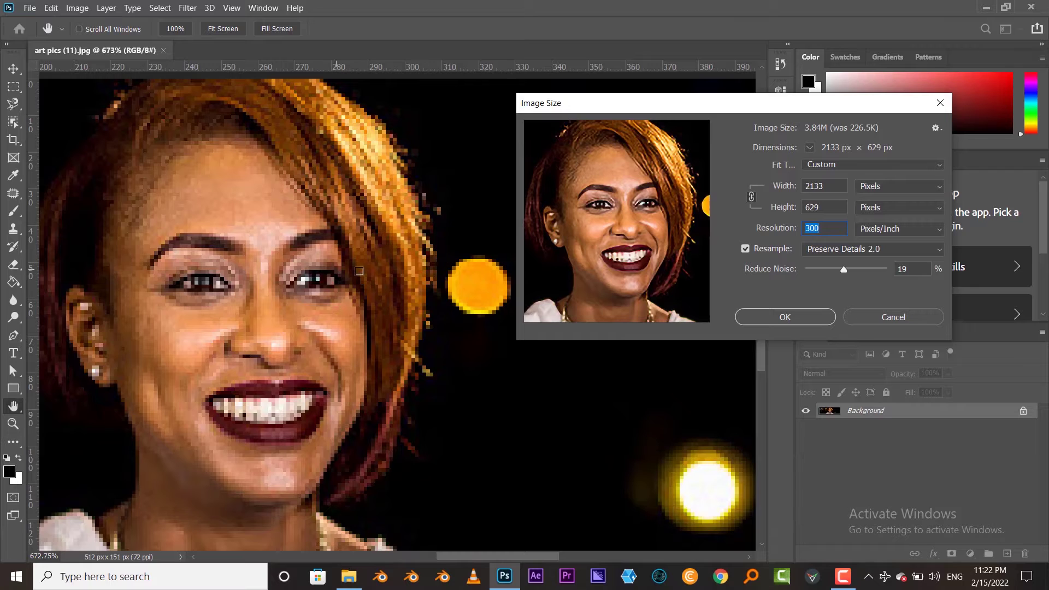
mouse_move(616, 221)
left_click(645, 311)
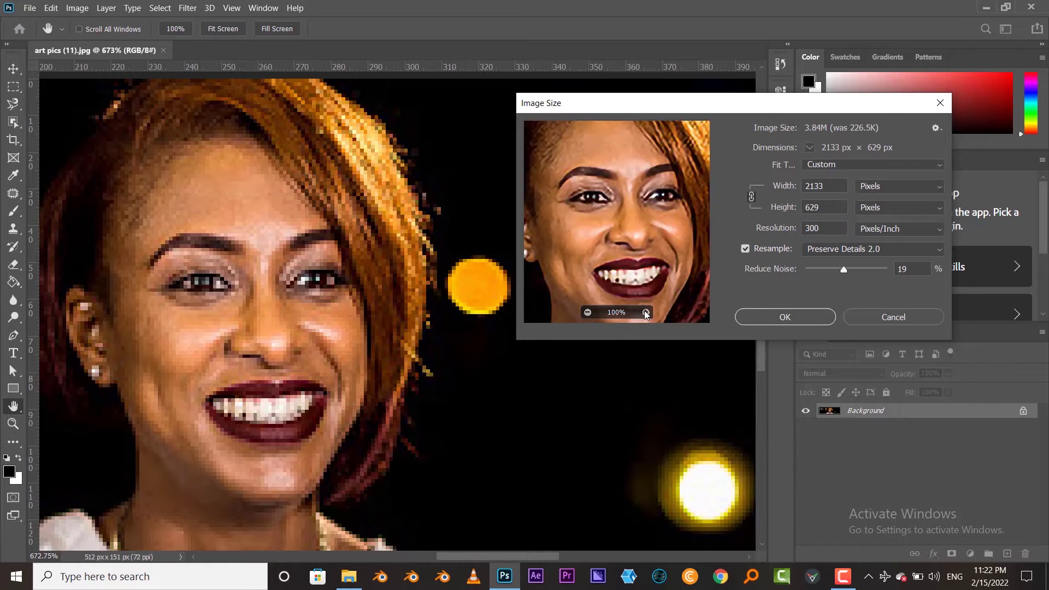
Zoom the Image Size preview in and centre it on the eye
left_click_drag(628, 233, 632, 273)
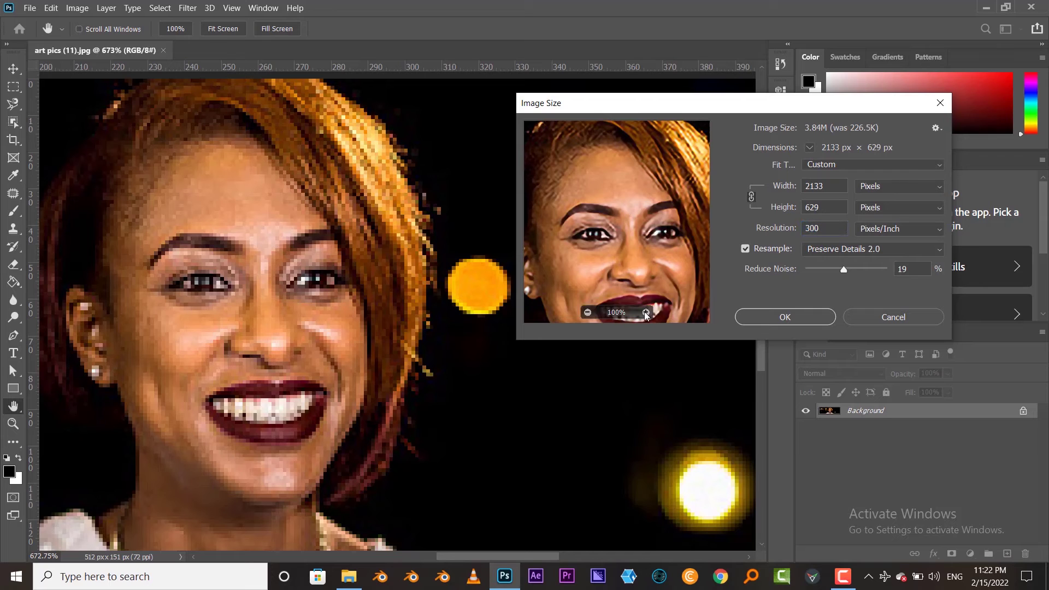
left_click(645, 313)
left_click_drag(601, 251, 634, 229)
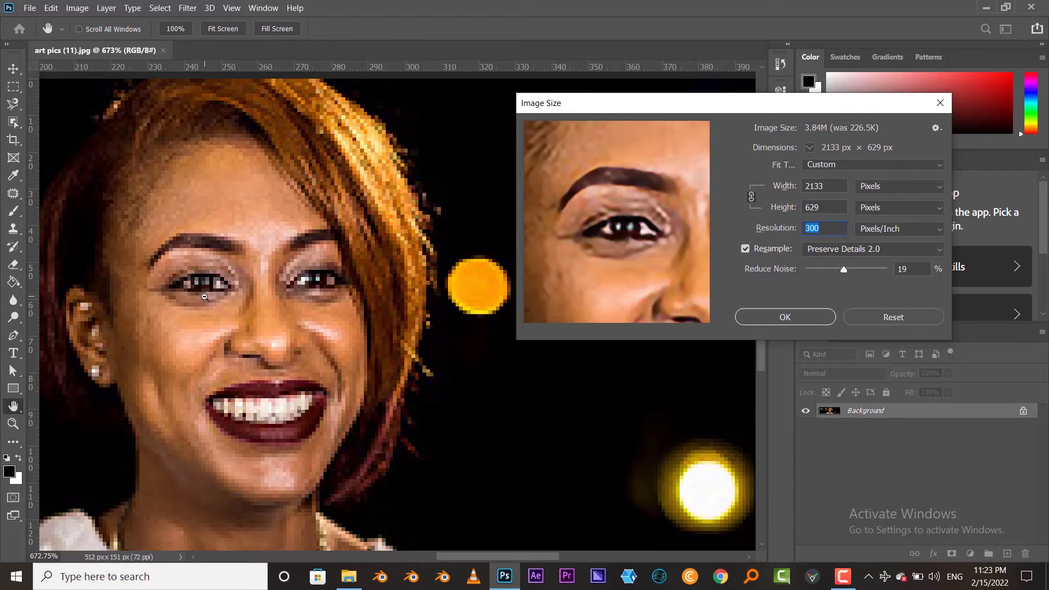
scroll(210, 260, "up", 1, "alt")
scroll(211, 260, "up", 1, "alt")
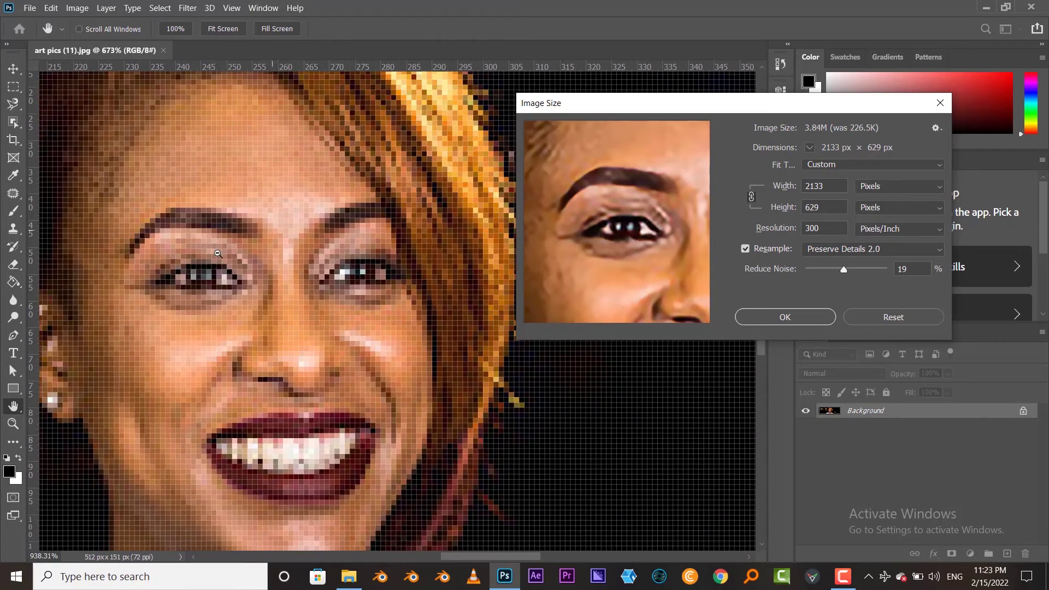
scroll(214, 318, "down", 1, "alt")
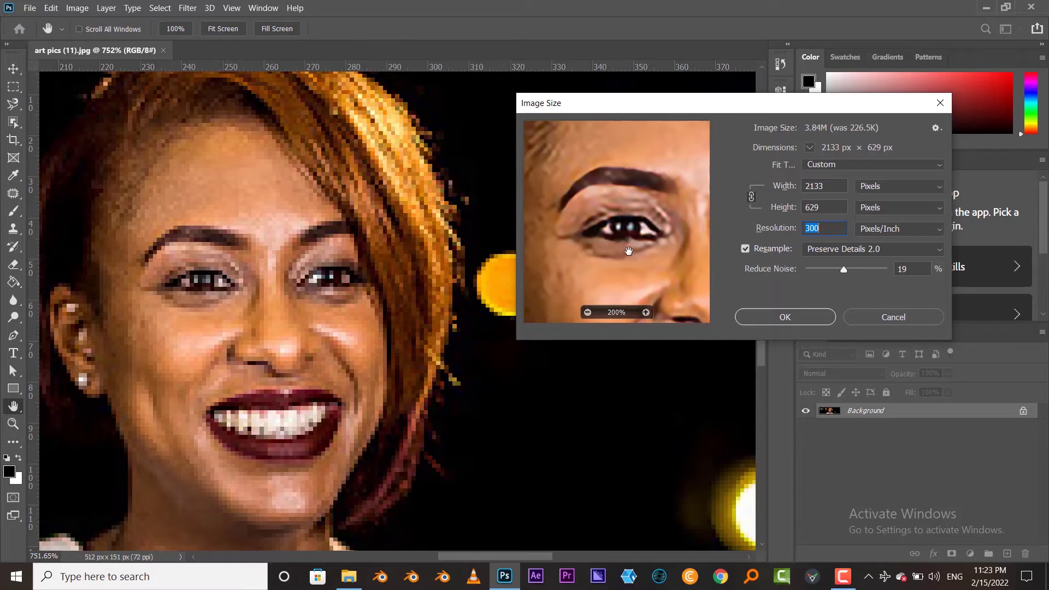
left_click_drag(642, 221, 637, 243)
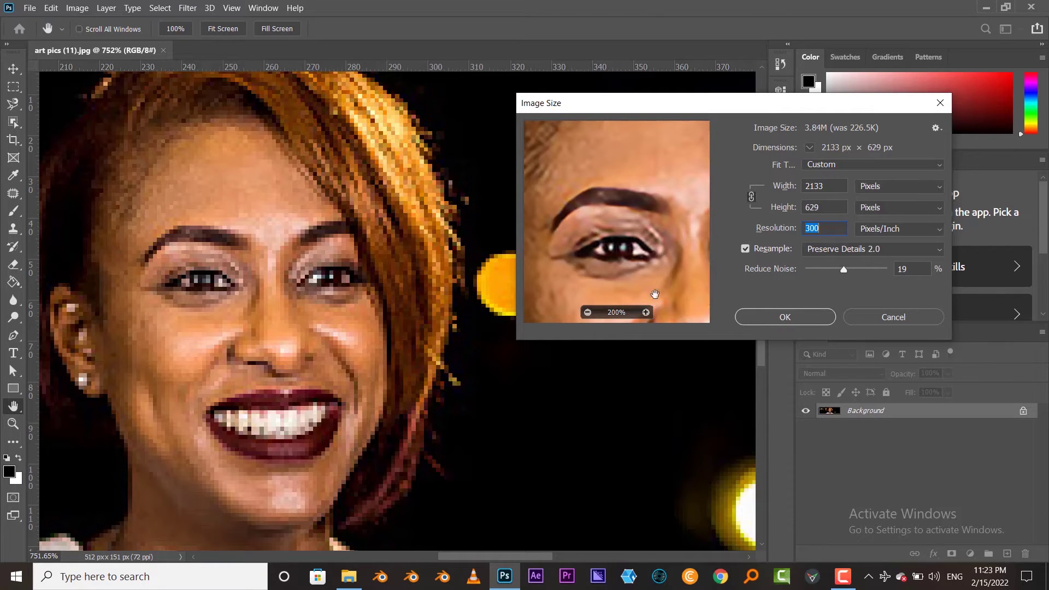
Raise Reduce Noise to 48% and inspect the bokeh, mouth, hair and shoulder
left_click_drag(854, 269, 858, 267)
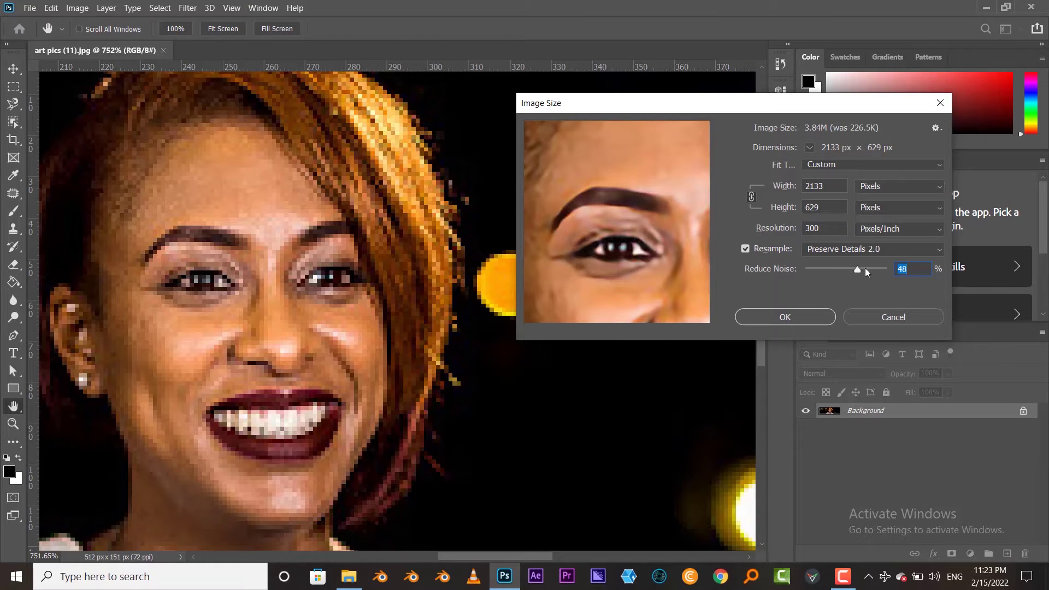
mouse_move(616, 246)
left_click(588, 313)
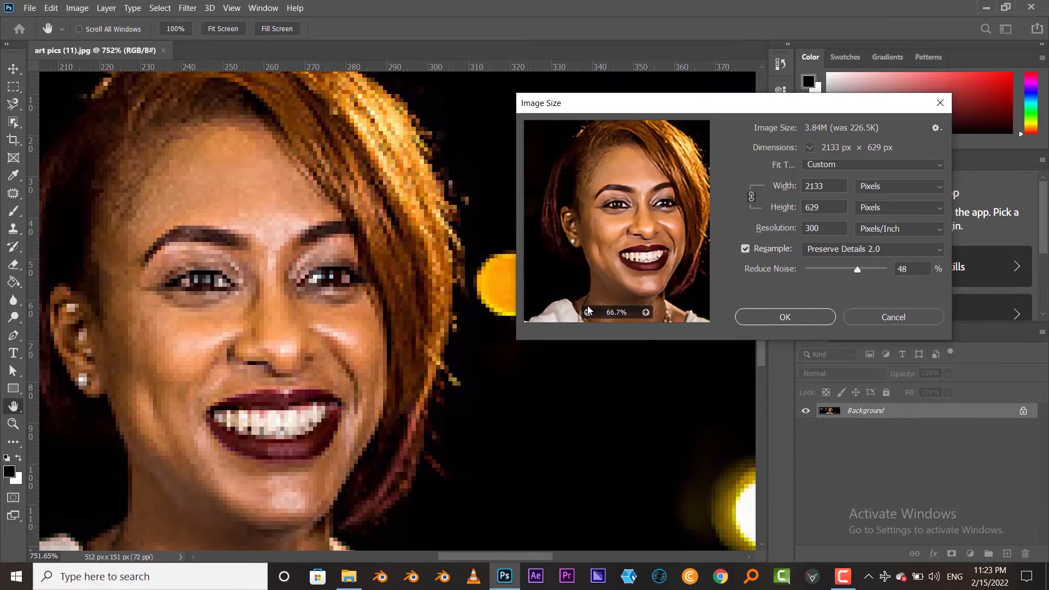
left_click_drag(631, 240, 635, 238)
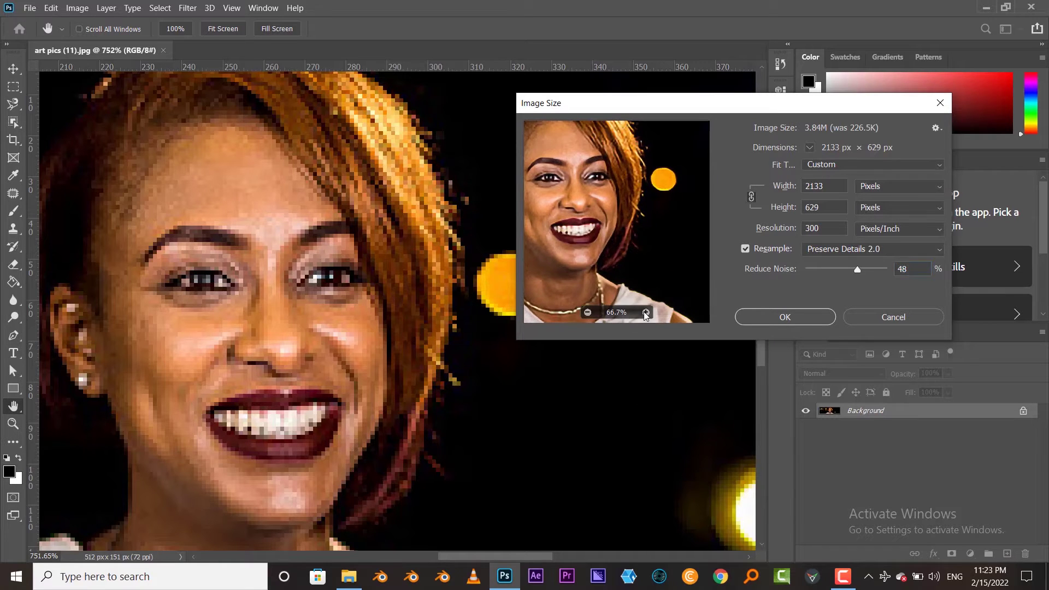
left_click(648, 317)
left_click_drag(658, 298, 667, 209)
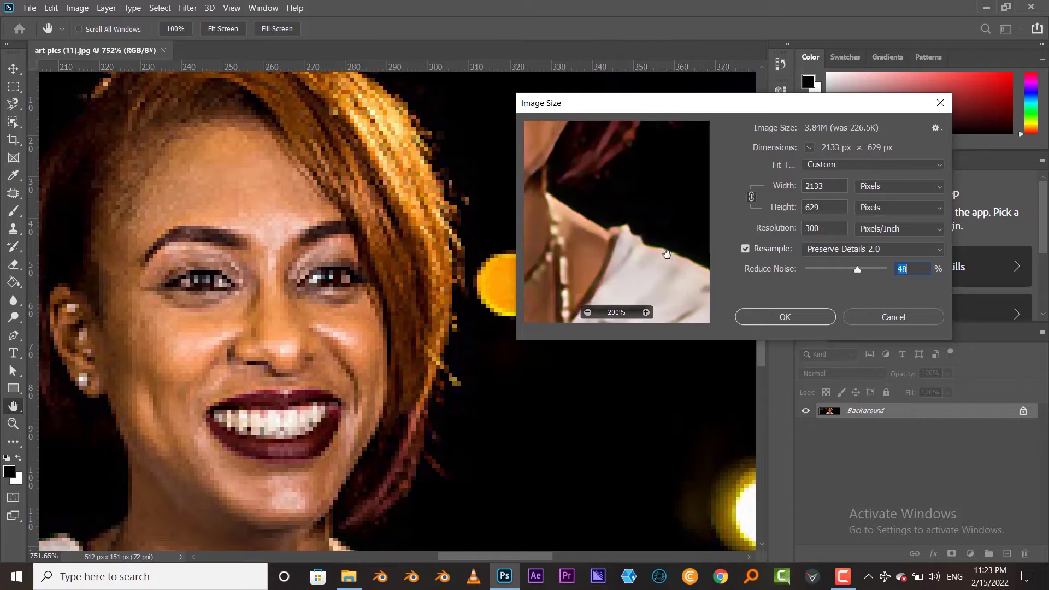
left_click_drag(642, 257, 611, 214)
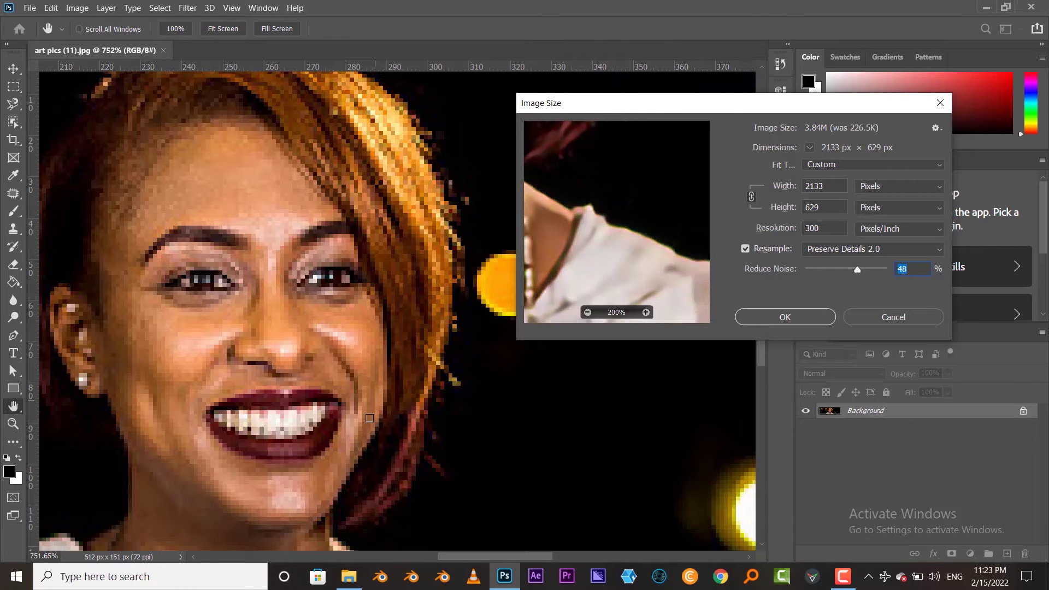
scroll(367, 437, "down", 5)
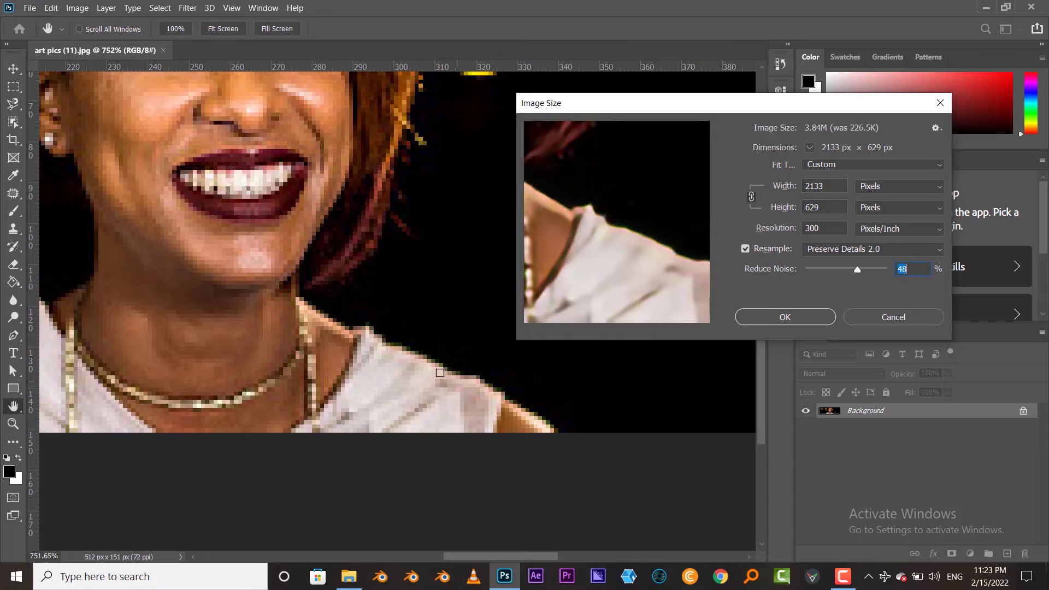
scroll(322, 261, "up", 3)
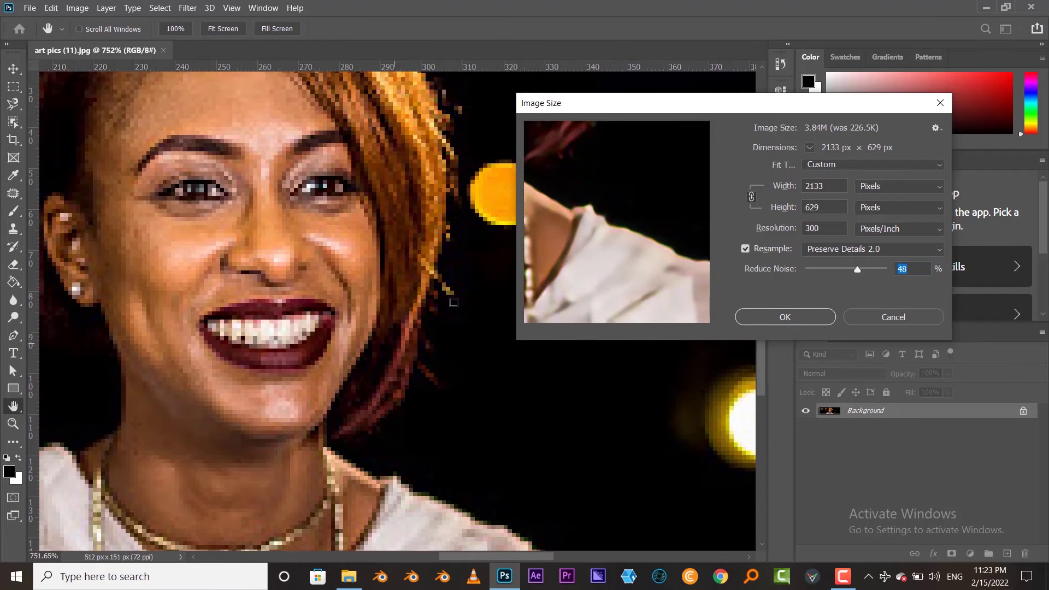
mouse_move(572, 239)
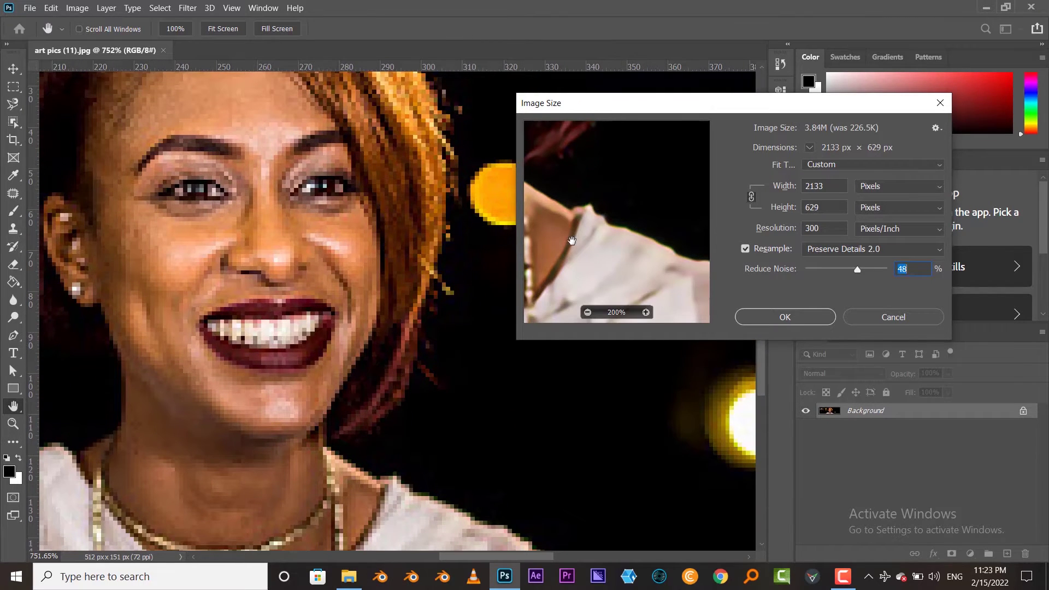
Clear the noise value, dismiss the invalid-value warning and refresh the preview at 48%
key("BackSpace")
left_click_drag(571, 240, 740, 404)
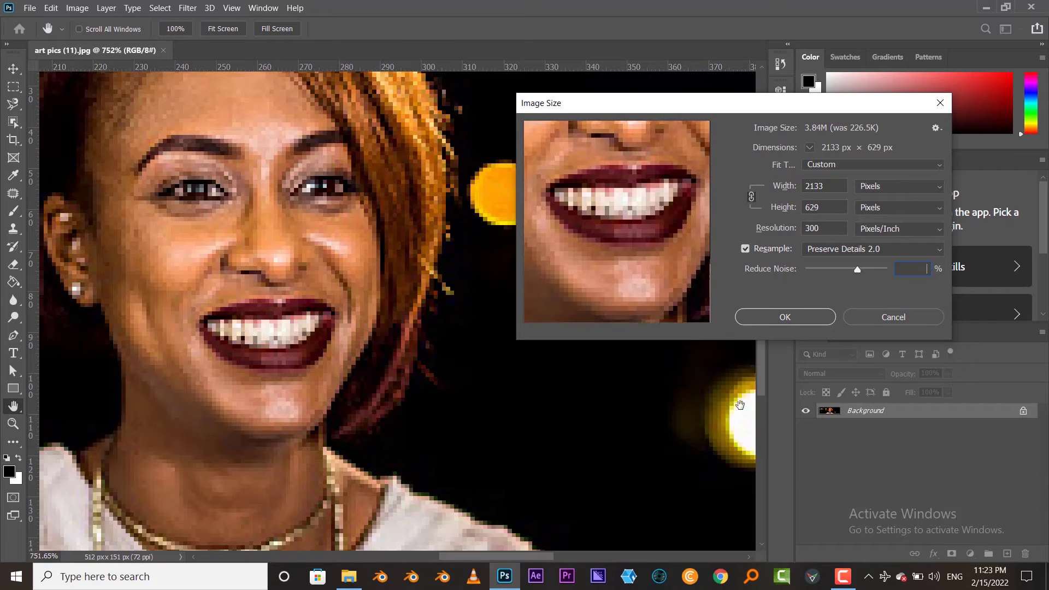
left_click(629, 203)
type("48")
left_click(545, 229)
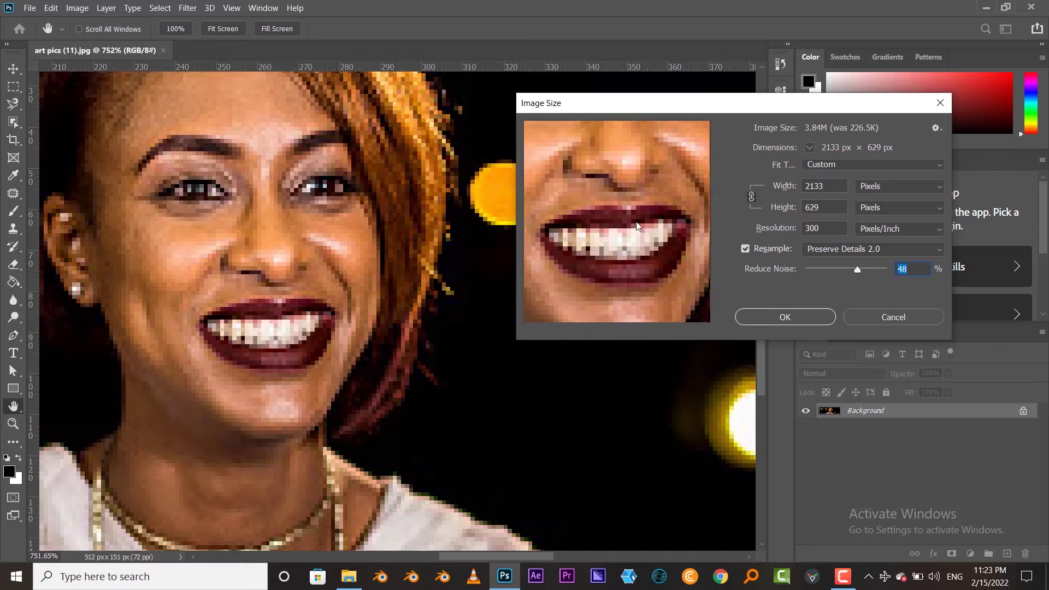
left_click(588, 312)
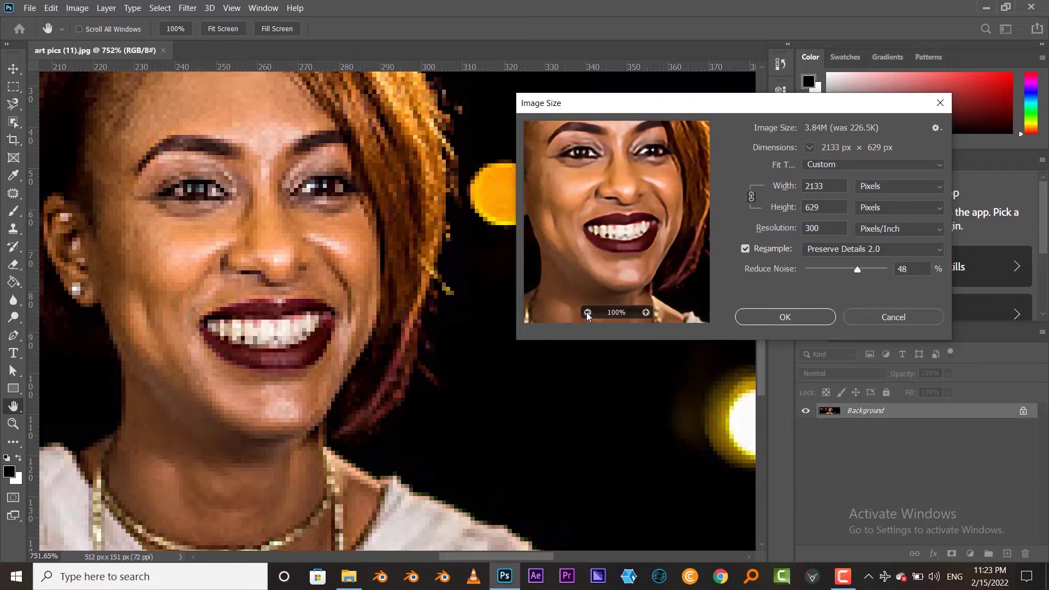
Lower Reduce Noise to 19% and inspect the forehead and eye
left_click(844, 267)
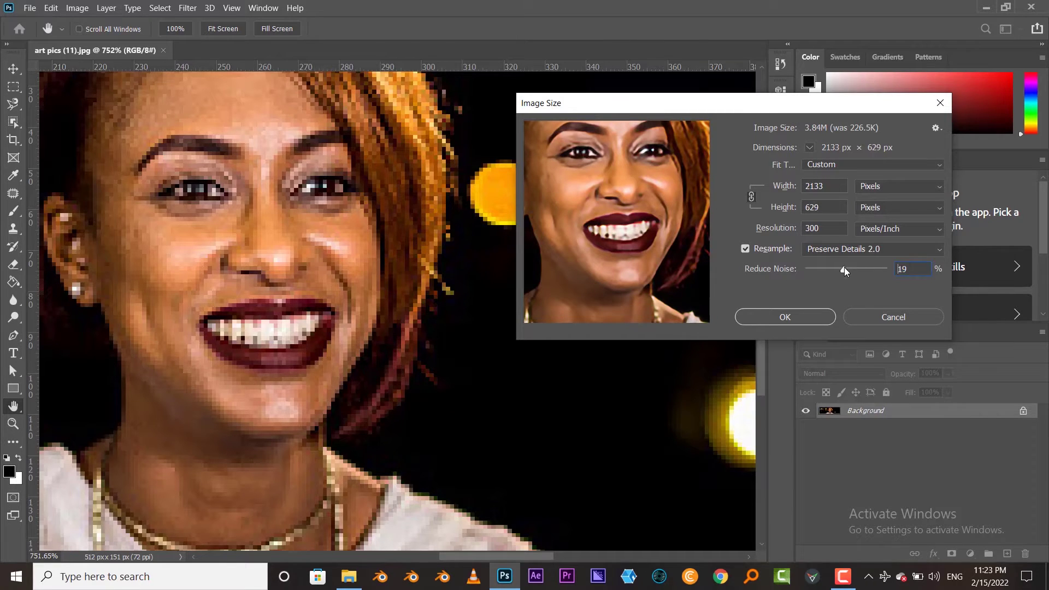
left_click_drag(585, 152, 604, 215)
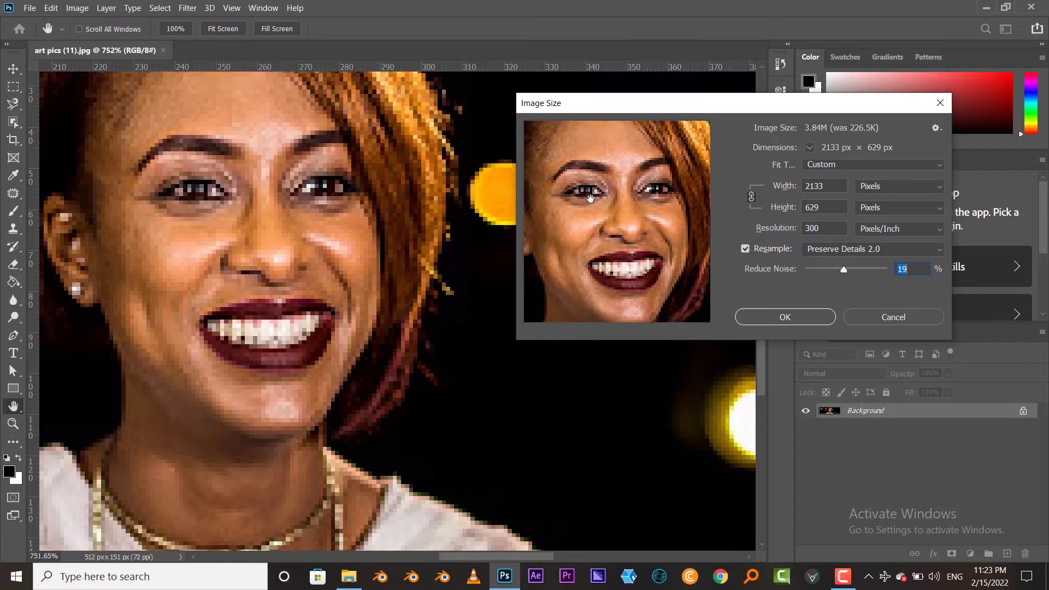
left_click(646, 312)
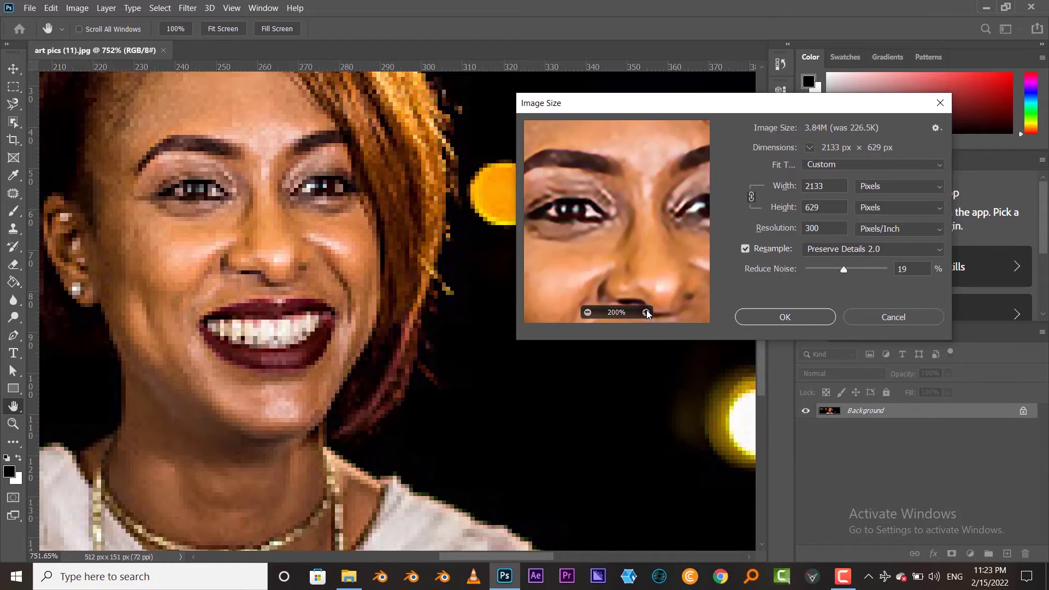
mouse_move(639, 250)
left_mouse_down()
mouse_move(662, 248)
mouse_move(650, 233)
left_mouse_up()
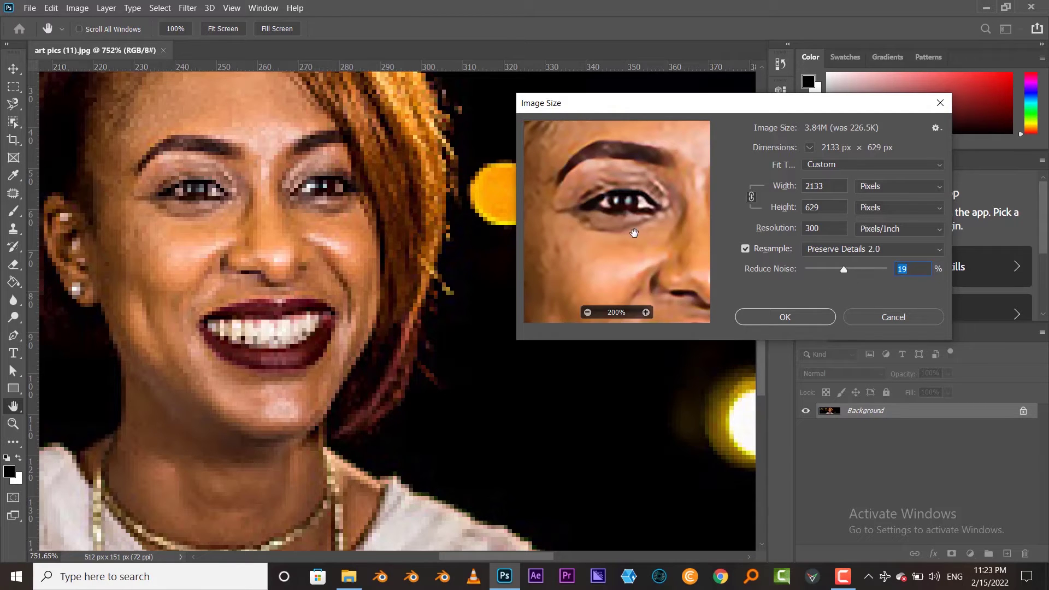
Try Reduce Noise at 4% and then 100%, comparing the face and eye
left_click(814, 268)
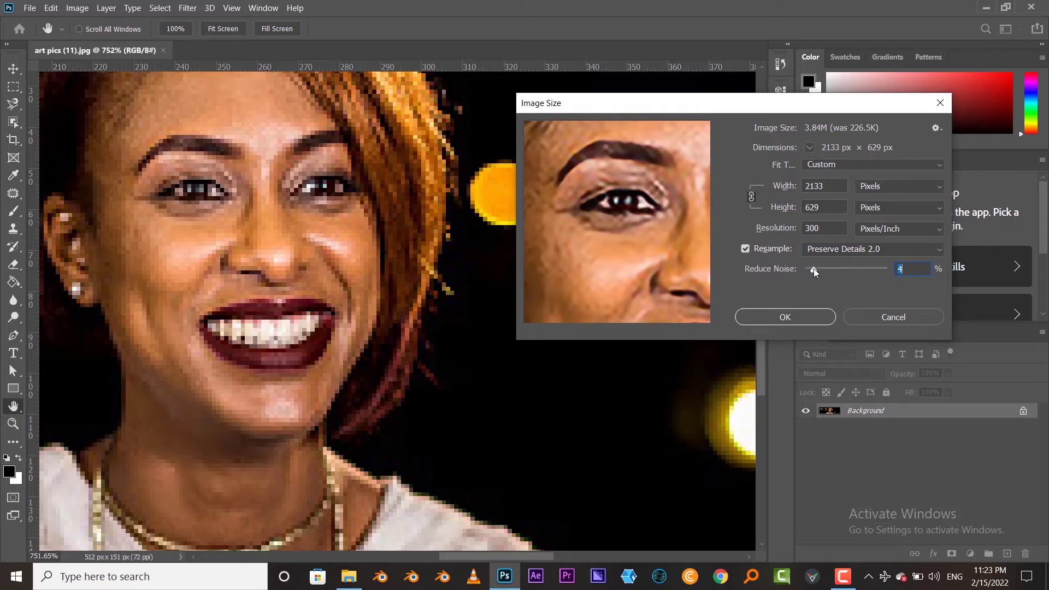
left_click_drag(835, 269, 888, 270)
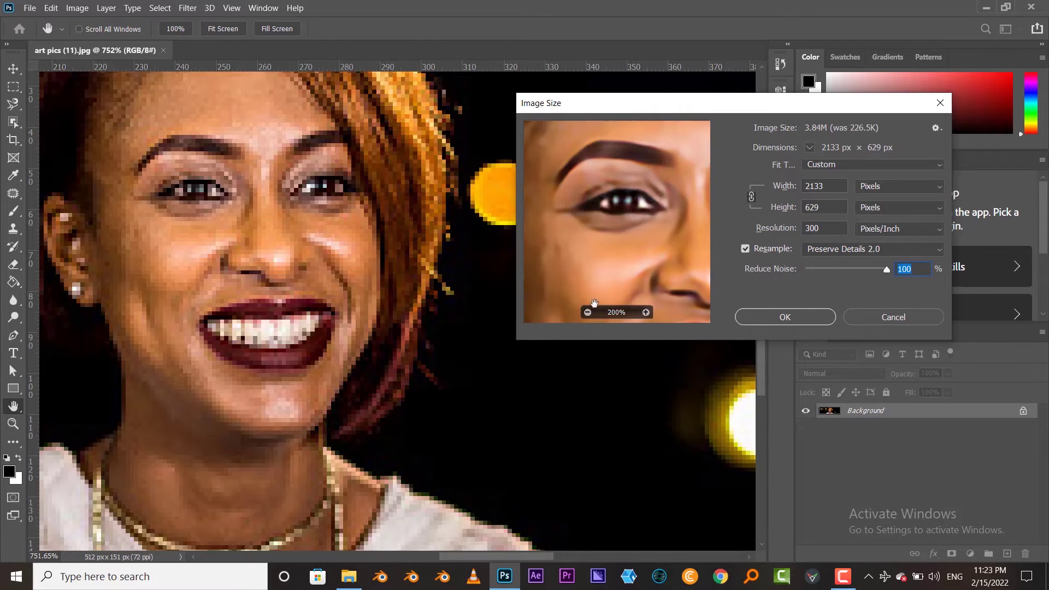
left_click(589, 313)
left_click(588, 312)
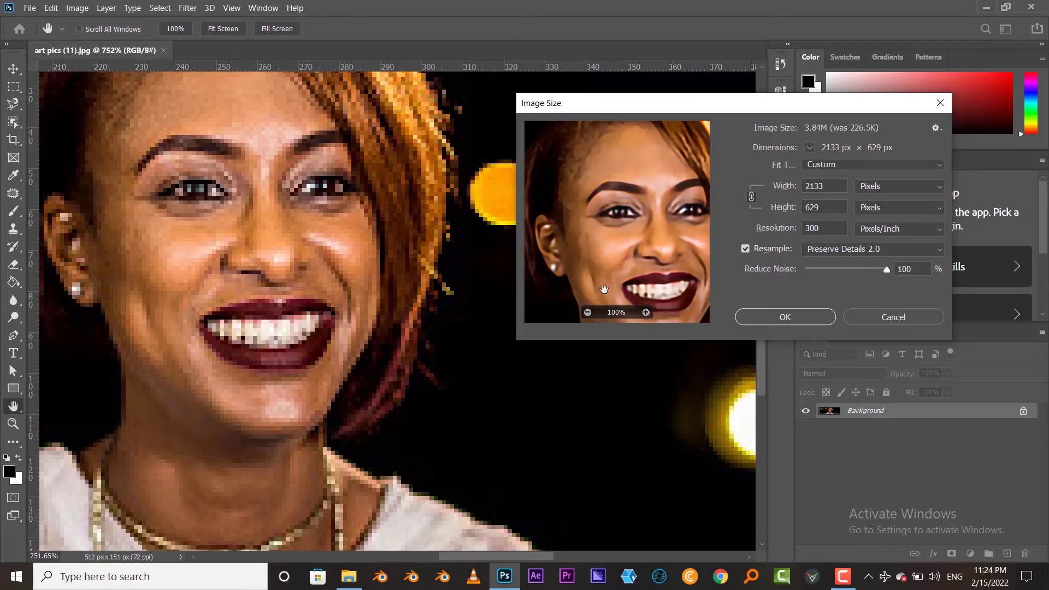
left_click(646, 312)
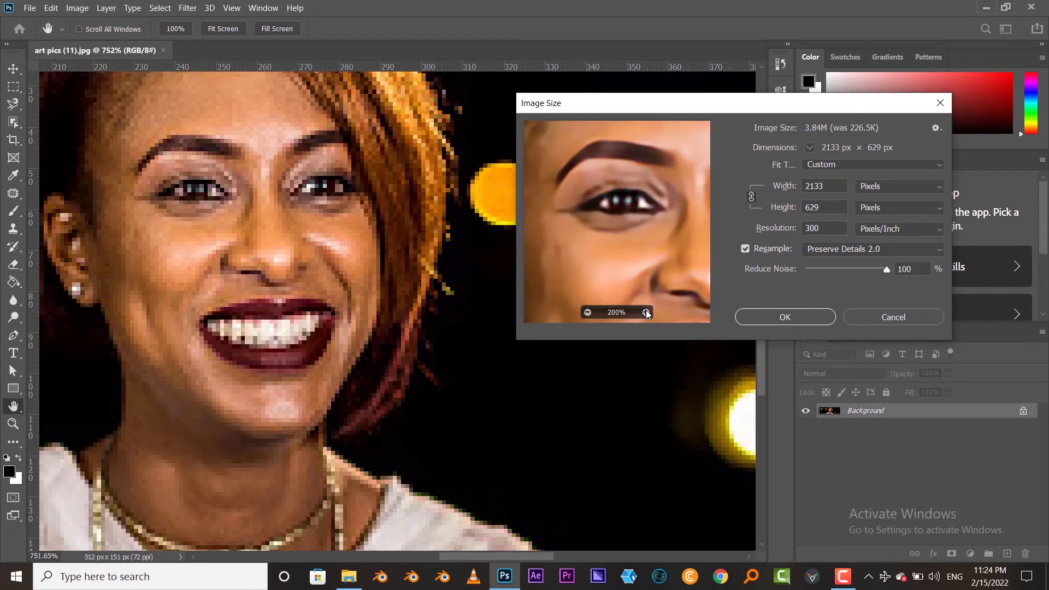
Try 33% noise reduction on the reframed face, then settle on 20%
left_click_drag(836, 269, 852, 267)
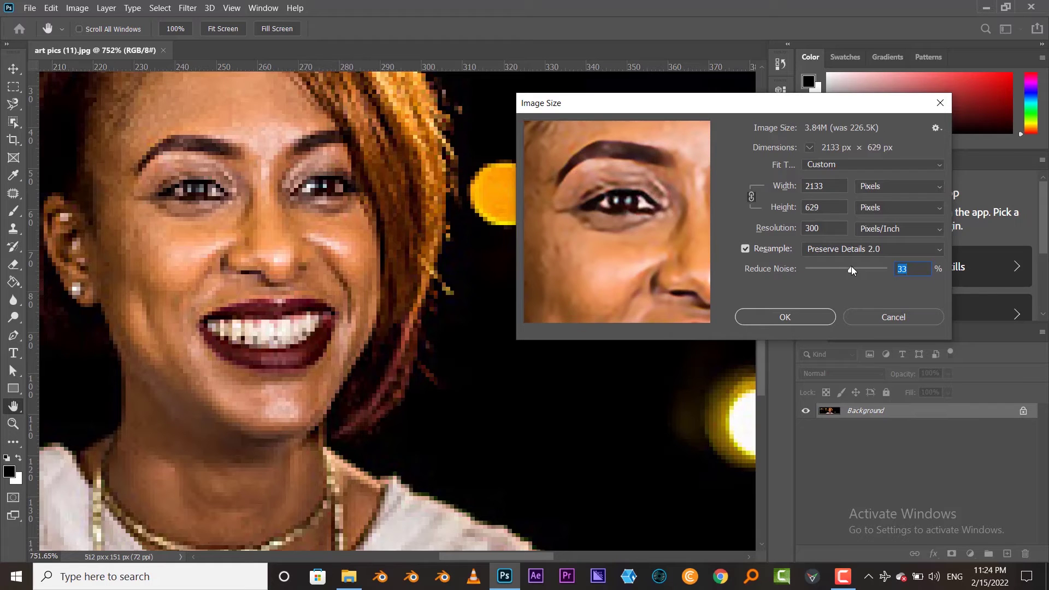
left_click(587, 313)
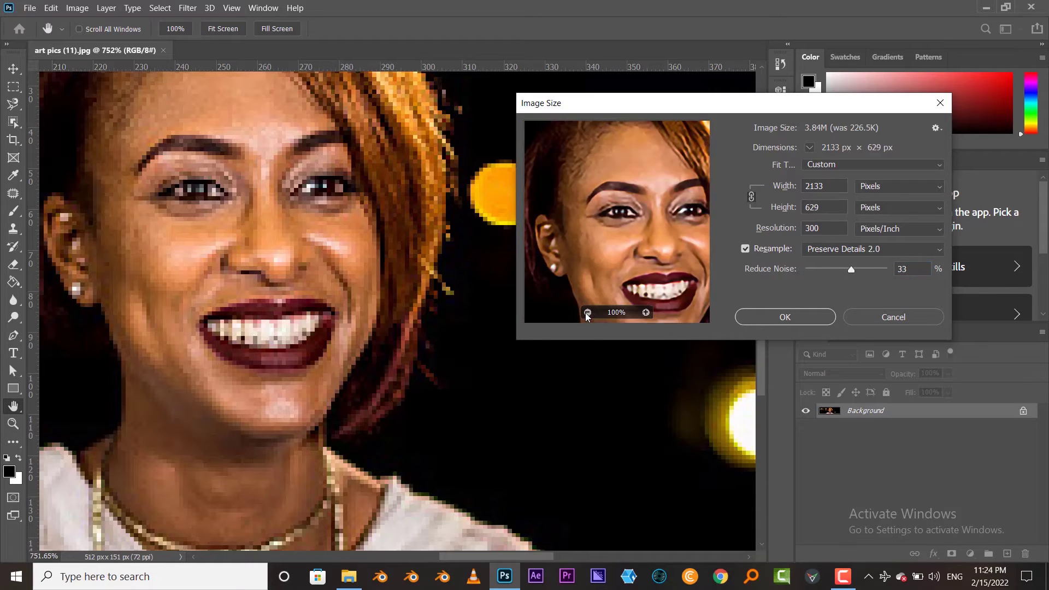
left_click_drag(601, 261, 578, 224)
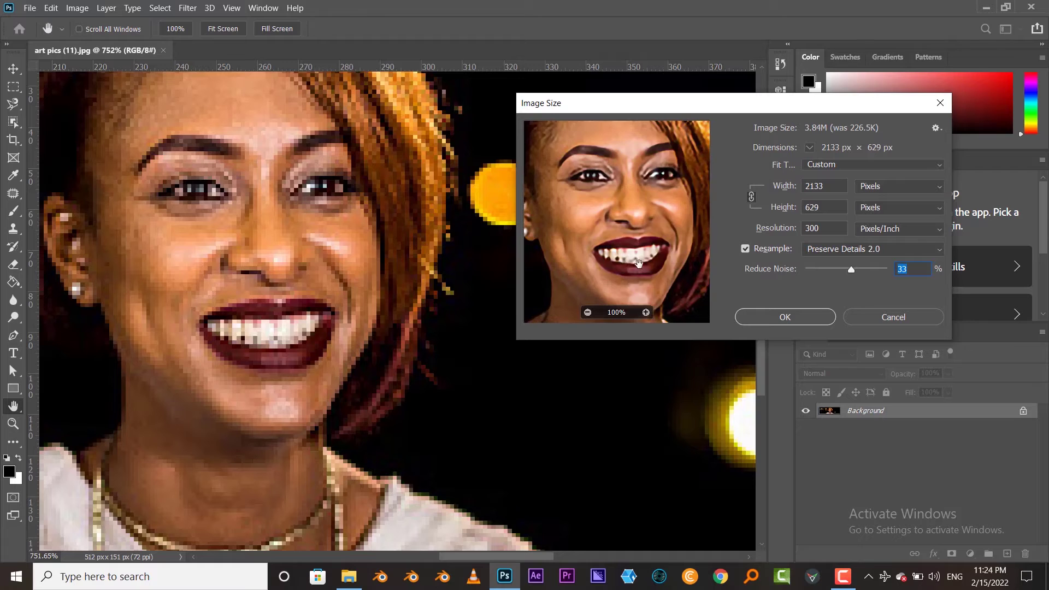
left_click(644, 312)
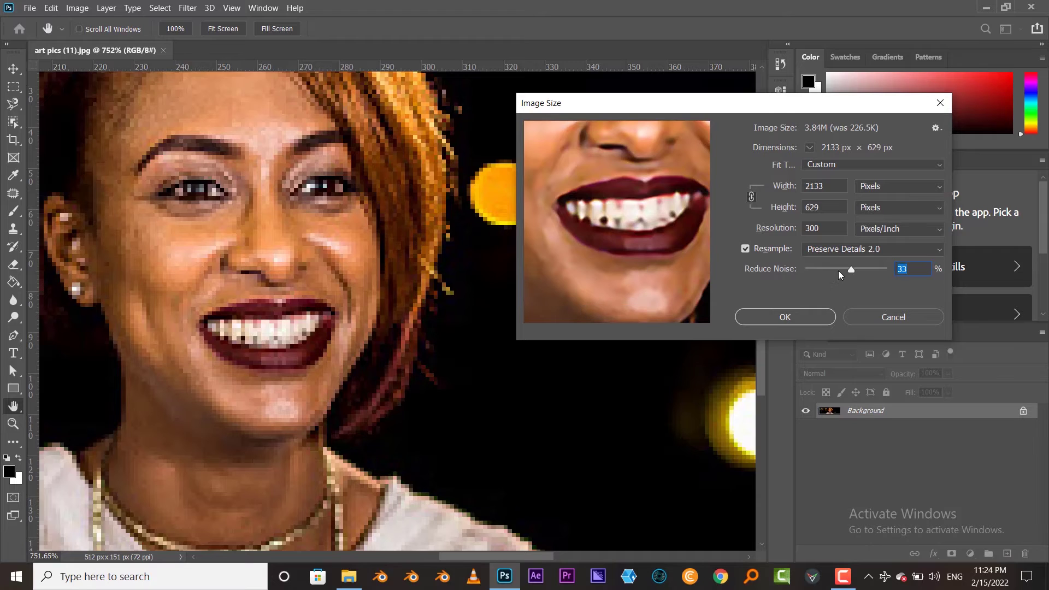
left_click_drag(849, 267, 845, 267)
Pan the preview over the ear, cheek and face, then magnify onto the eye
left_click(588, 315)
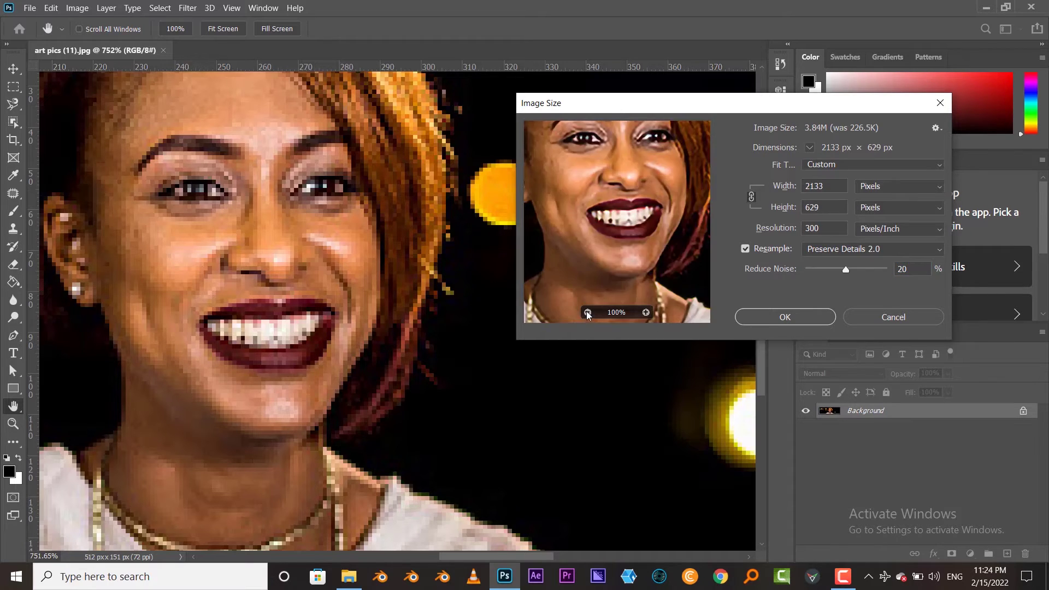
left_click_drag(626, 189, 640, 254)
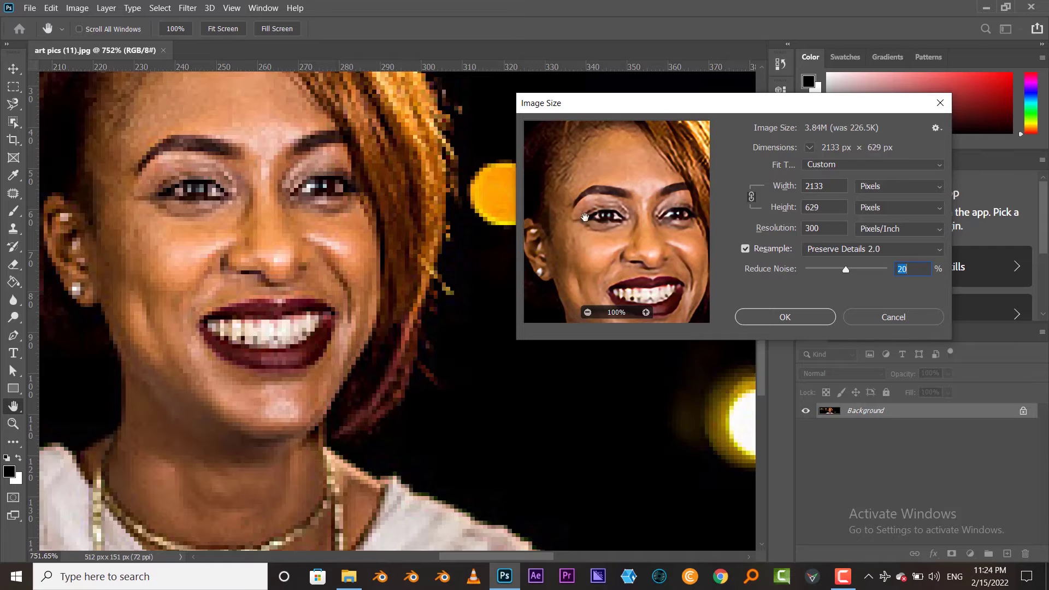
mouse_move(584, 218)
left_mouse_down()
mouse_move(663, 233)
mouse_move(630, 272)
left_mouse_up()
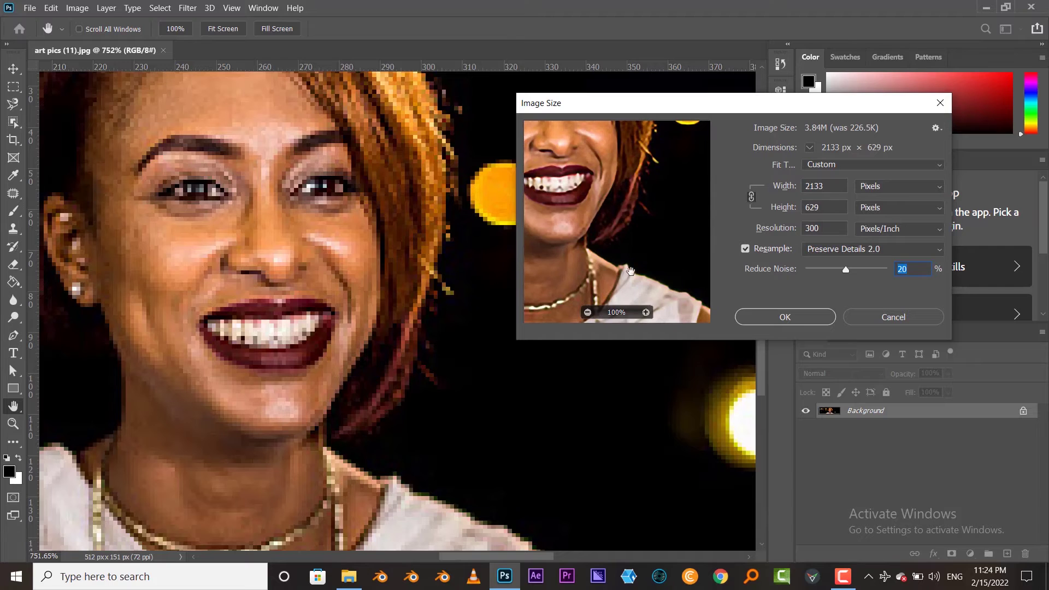
left_click_drag(600, 213, 645, 317)
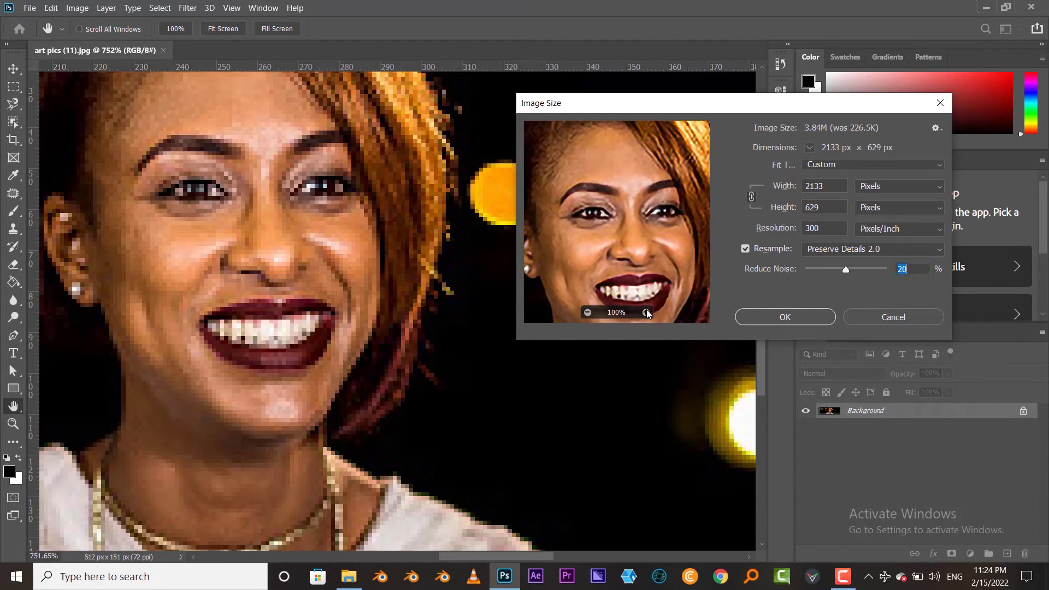
left_click(645, 313)
left_click_drag(608, 233, 689, 253)
left_click(645, 312)
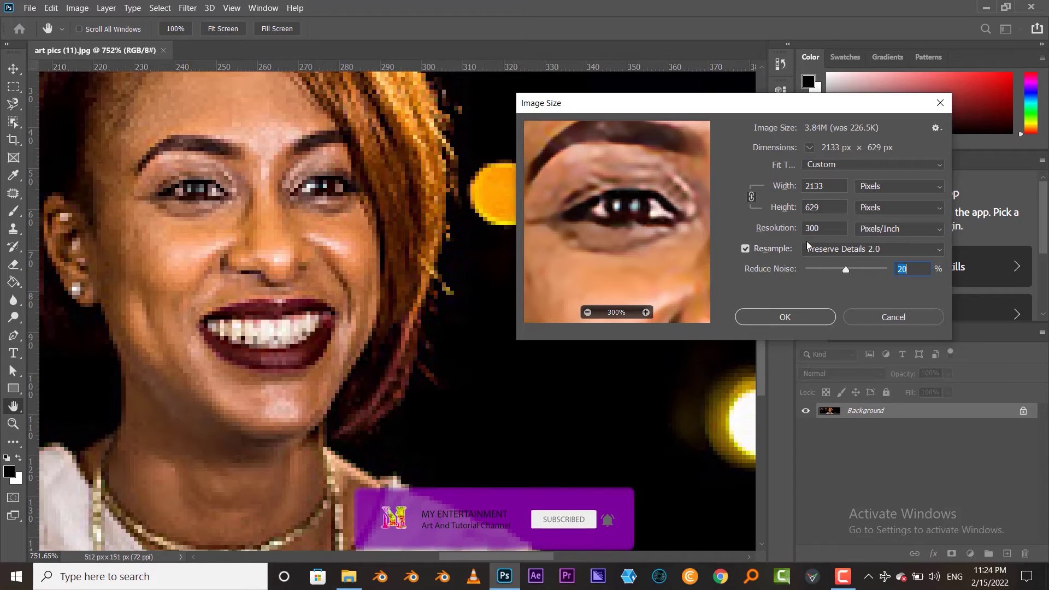
Raise Reduce Noise through 48% and 28% to settle at 38%
left_click(851, 267)
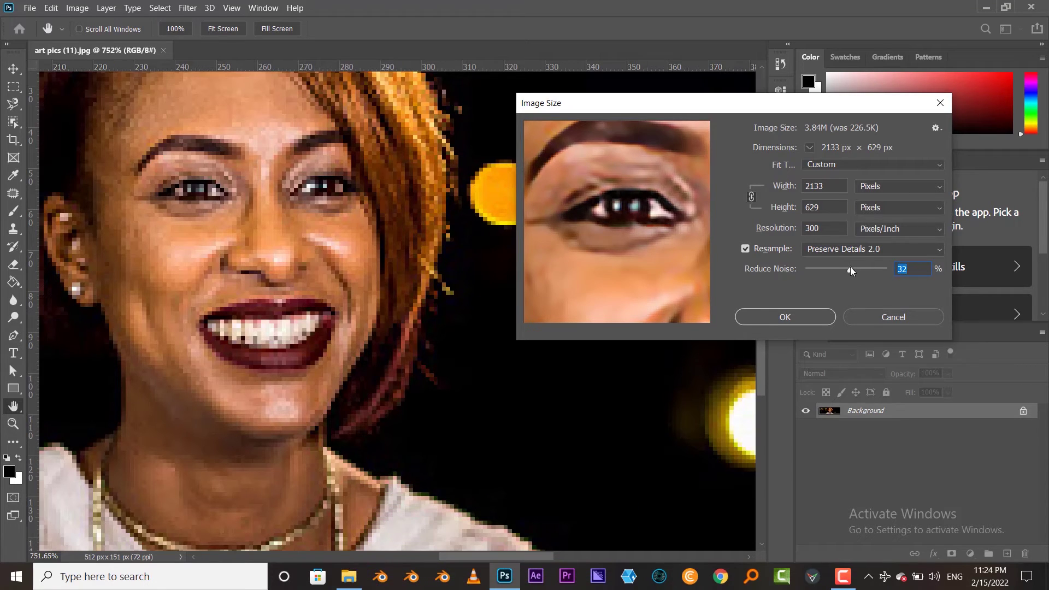
left_click_drag(850, 269, 858, 269)
left_click_drag(850, 267, 854, 269)
left_click(589, 312)
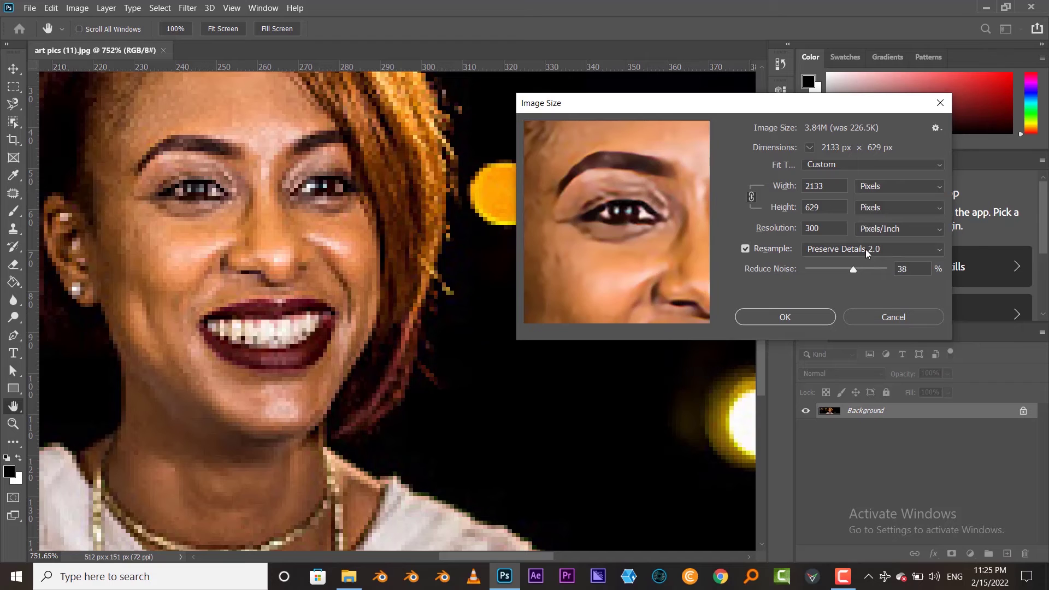
Enter a 2000 px width, giving 590 px height, and keep Preserve Details 2.0 resampling
left_click_drag(829, 186, 802, 186)
type("2000")
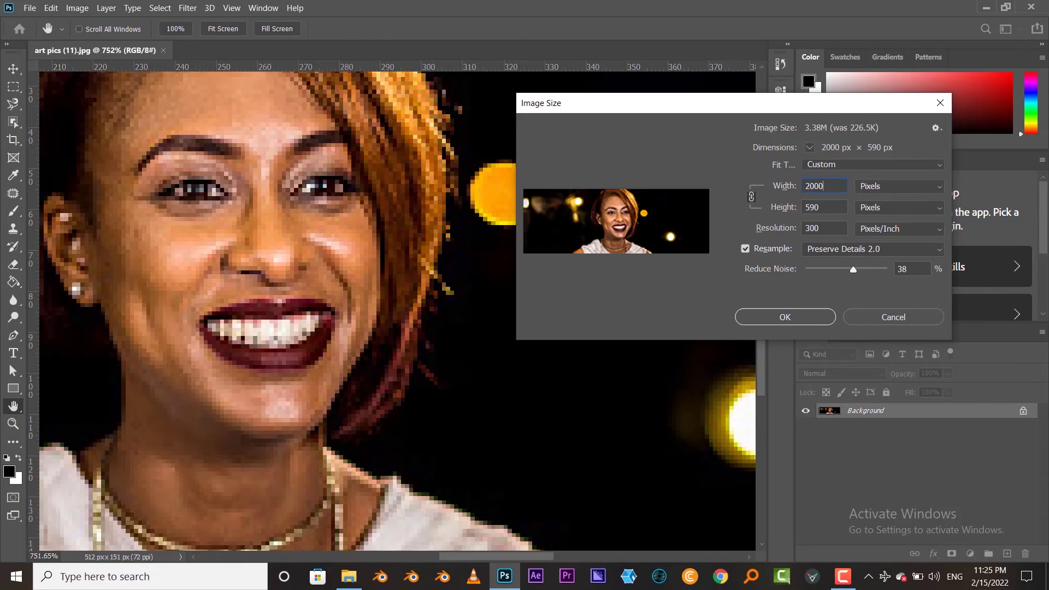
left_click_drag(620, 183, 672, 216)
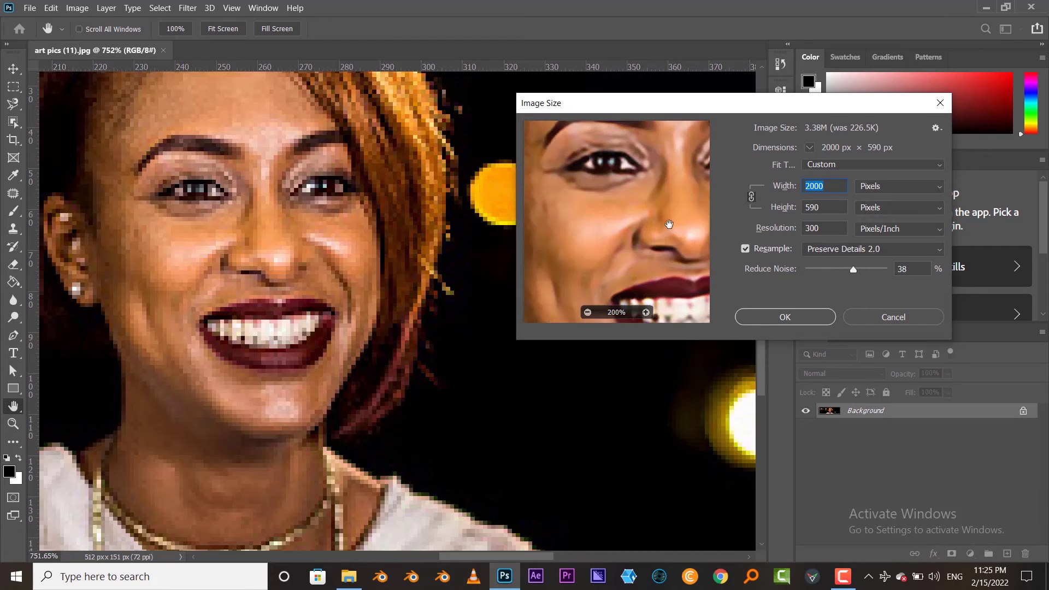
left_click_drag(608, 222, 616, 234)
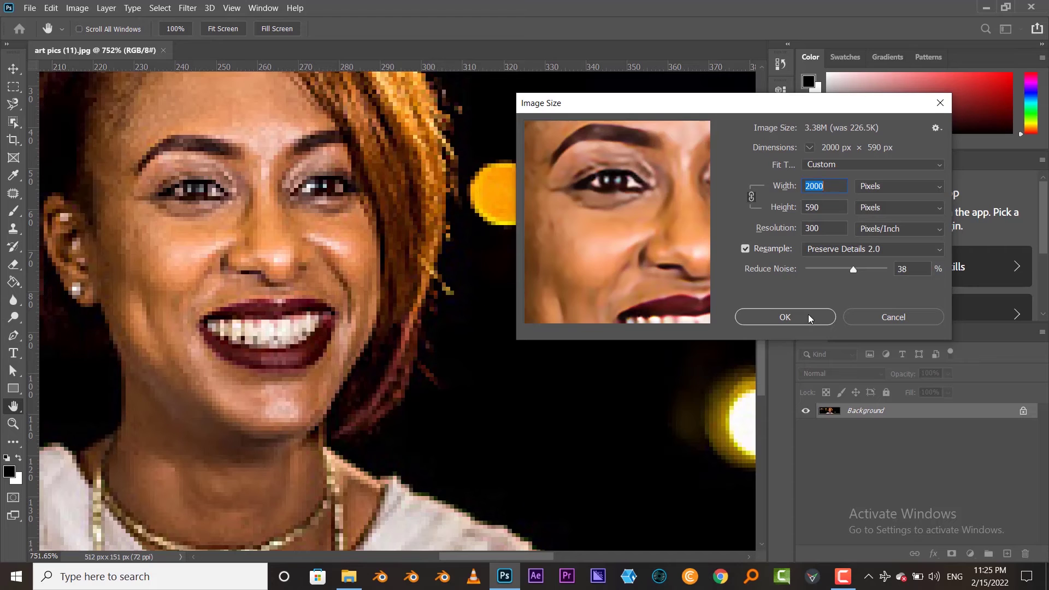
left_click(896, 252)
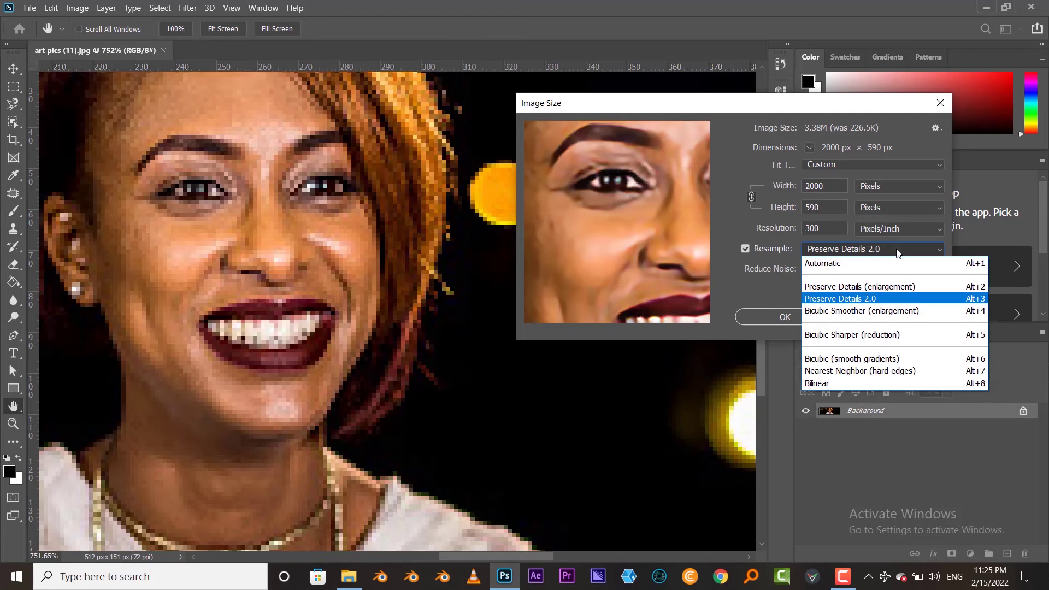
left_click(843, 299)
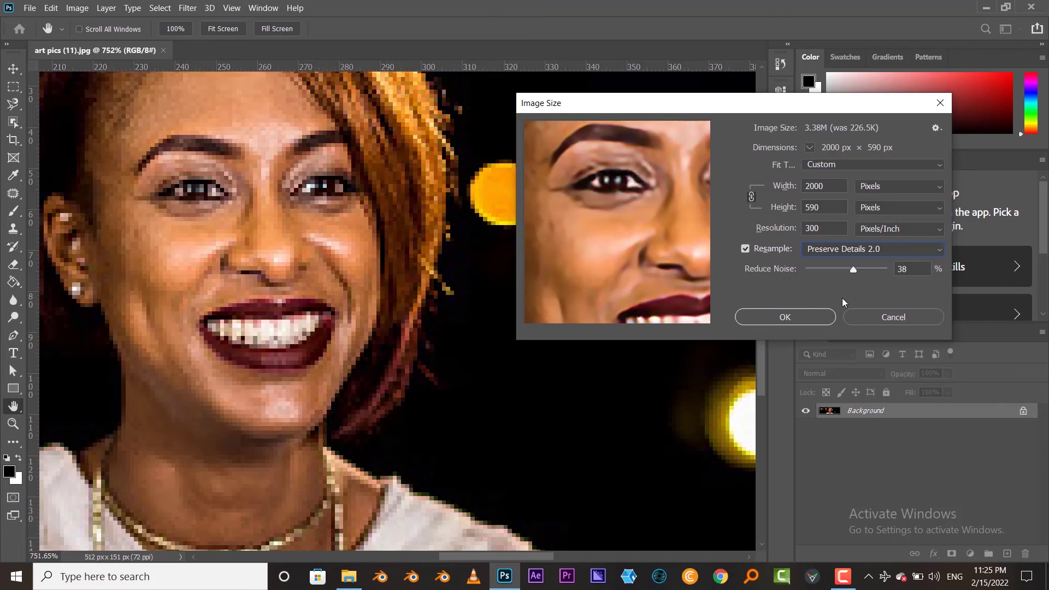
Apply the 2000 × 590 px, 300 ppi resize and zoom out
left_click(785, 317)
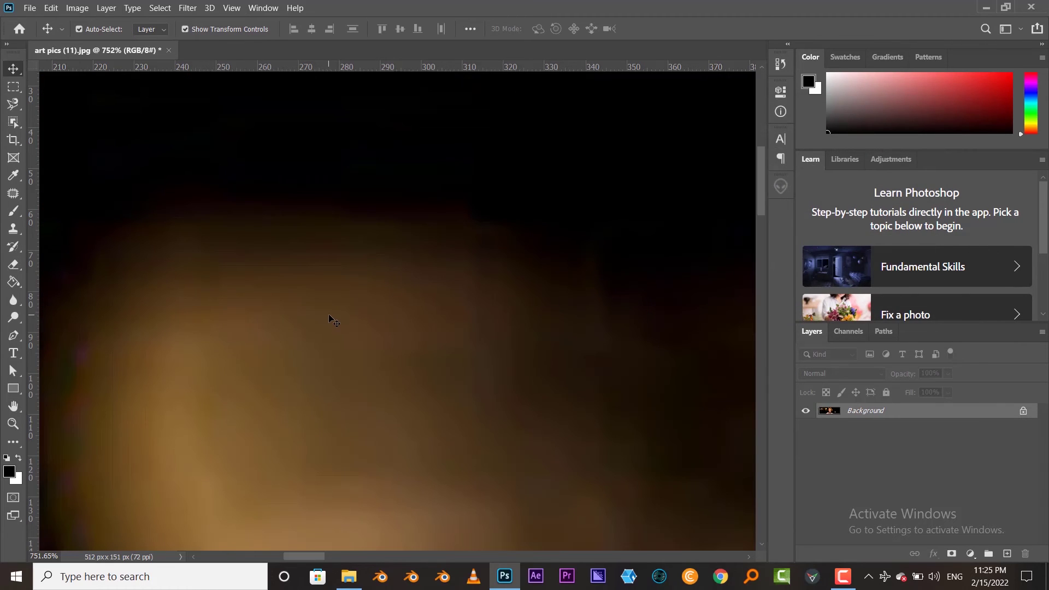
scroll(332, 313, "down", 2)
scroll(331, 312, "down", 3)
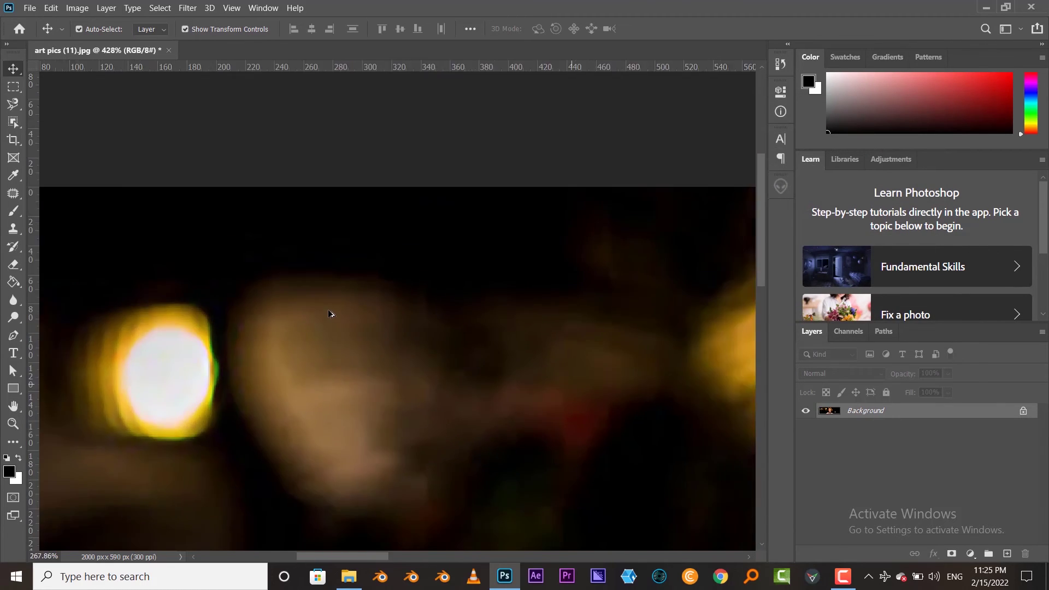
scroll(332, 312, "down", 3)
Pan and zoom to inspect the enlarged woman's face
left_click_drag(459, 420, 347, 84)
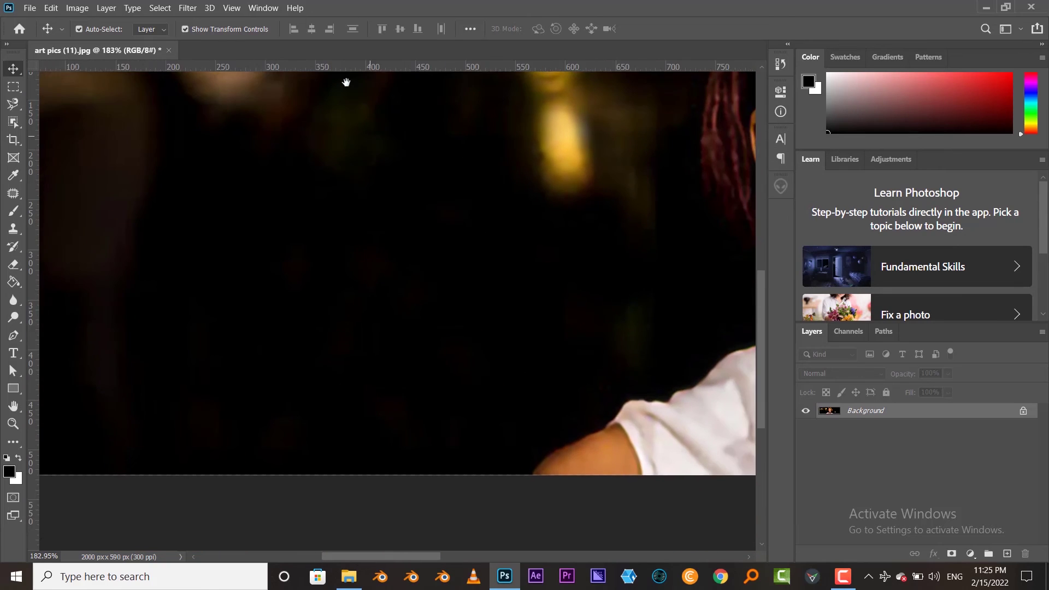
left_click_drag(442, 286, 246, 276)
left_click_drag(492, 262, 290, 252)
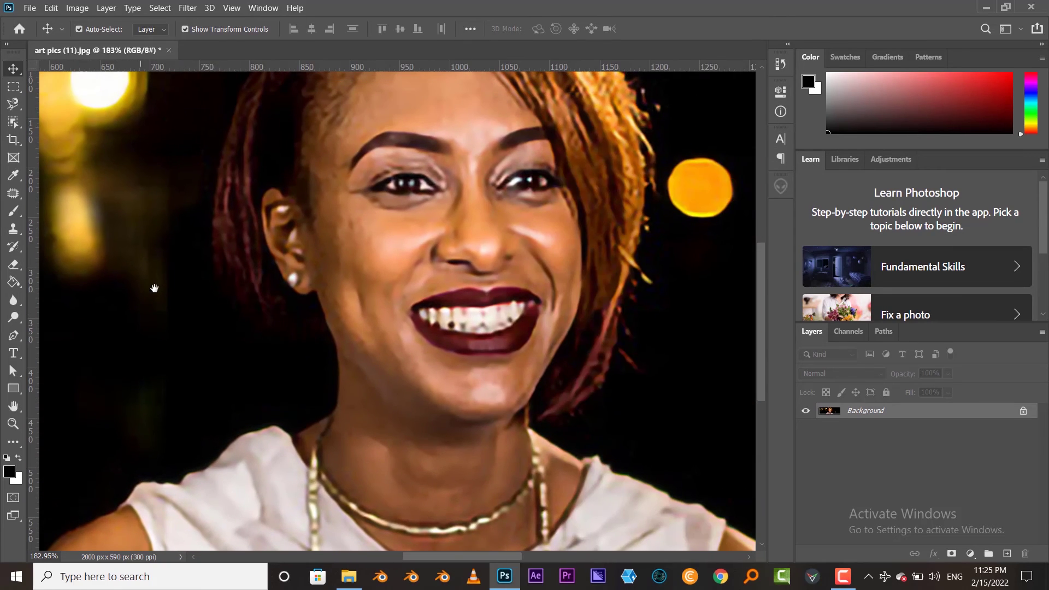
scroll(288, 266, "down", 2)
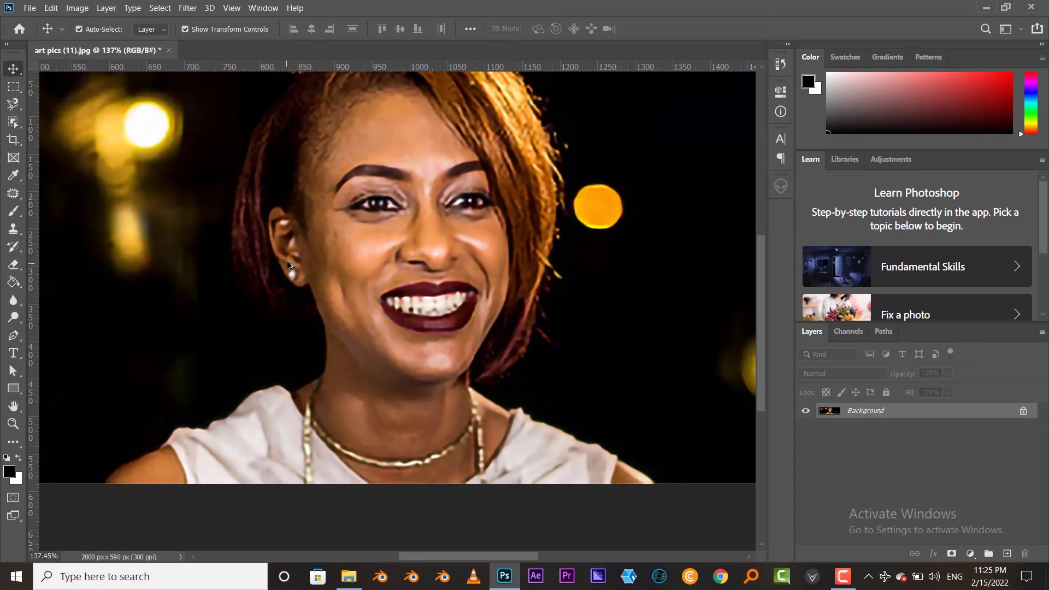
left_click_drag(401, 218, 357, 264)
scroll(358, 264, "up", 1)
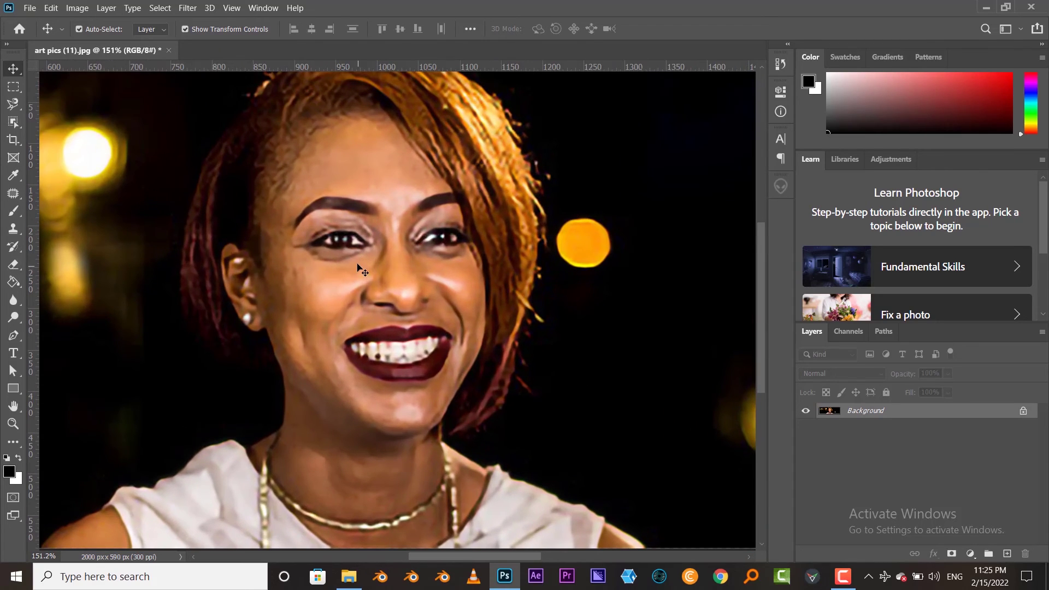
scroll(358, 270, "up", 1)
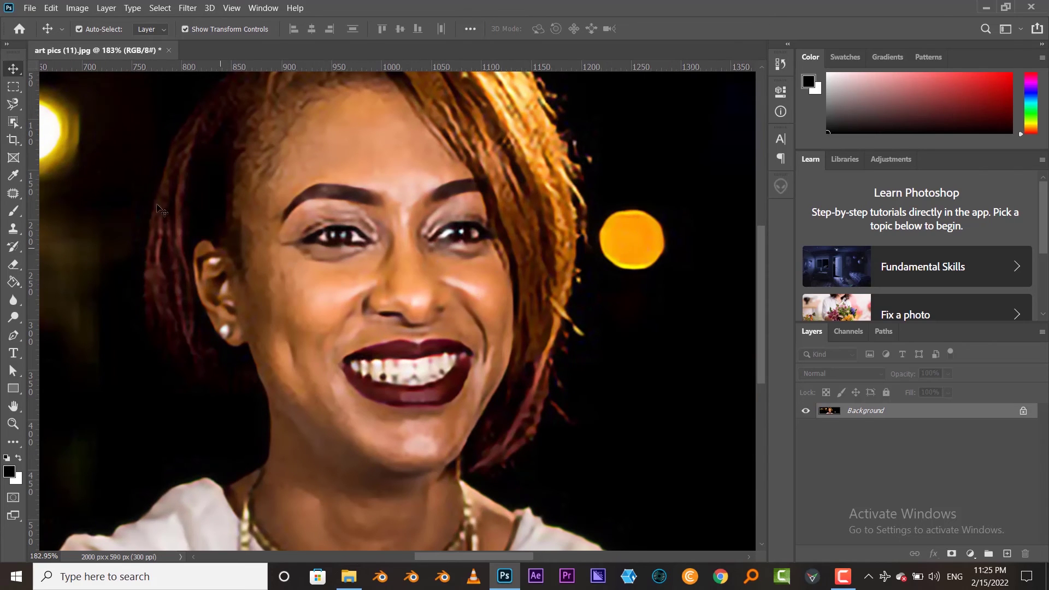
Open Canvas Size to check the new 2000 × 590 dimensions
left_click(47, 5)
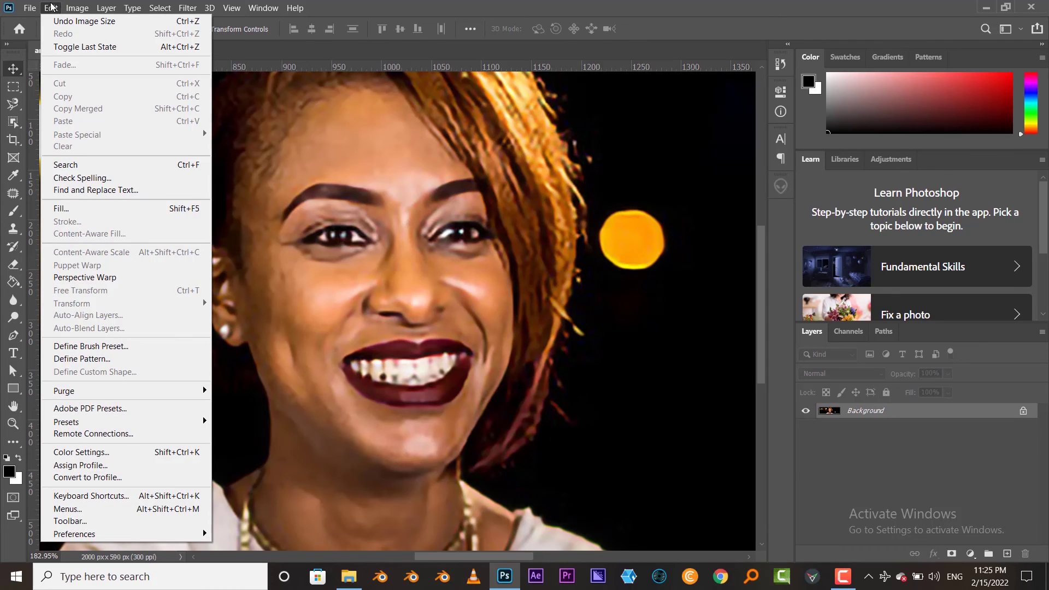
left_click(52, 7)
left_click(77, 8)
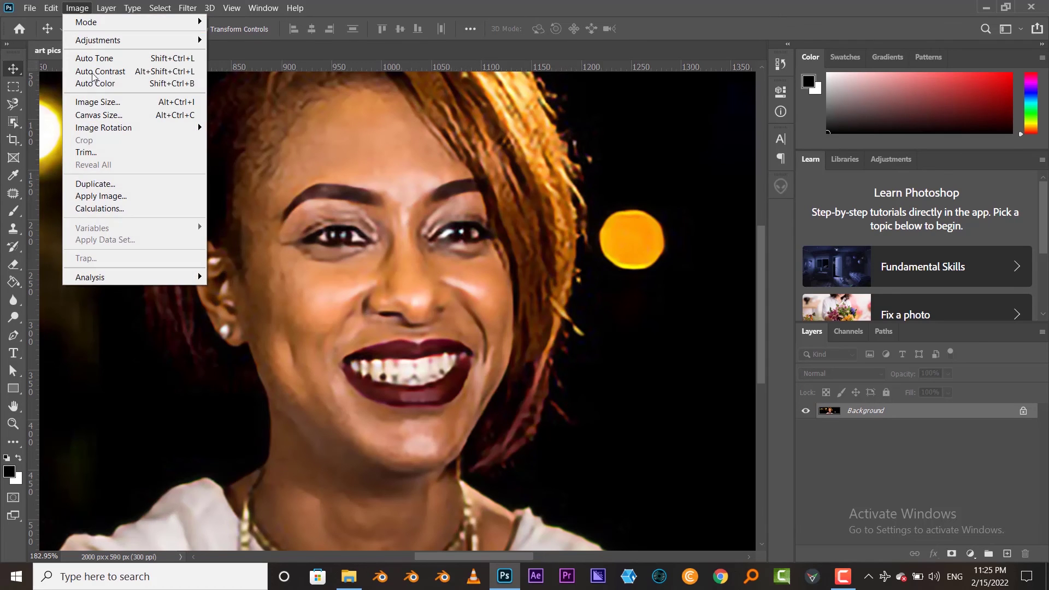
left_click(124, 117)
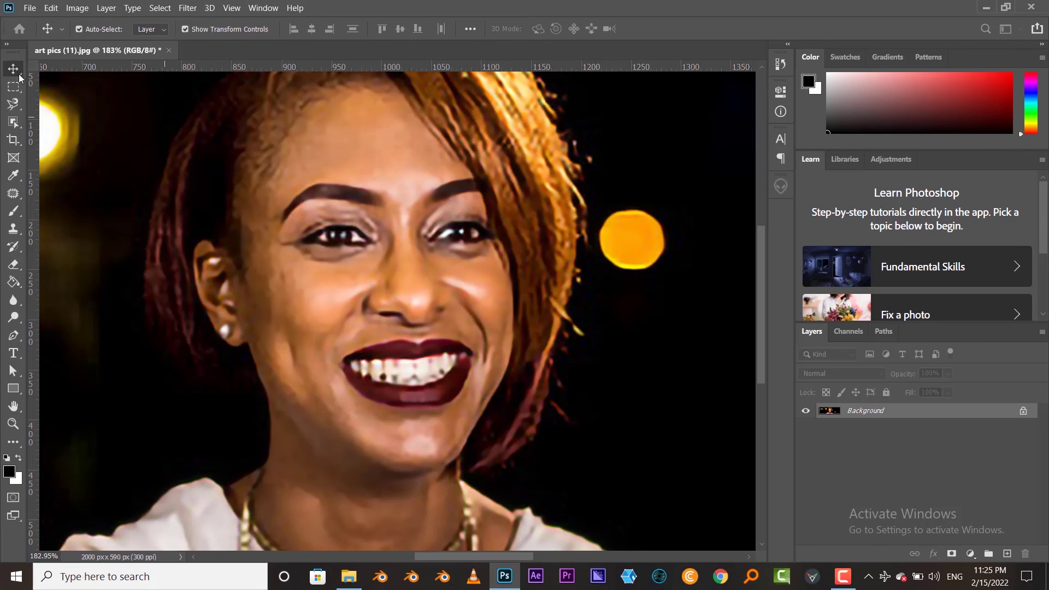
Confirm Preserve Details 2.0 Upscale is still enabled in Technology Previews preferences
left_click(51, 7)
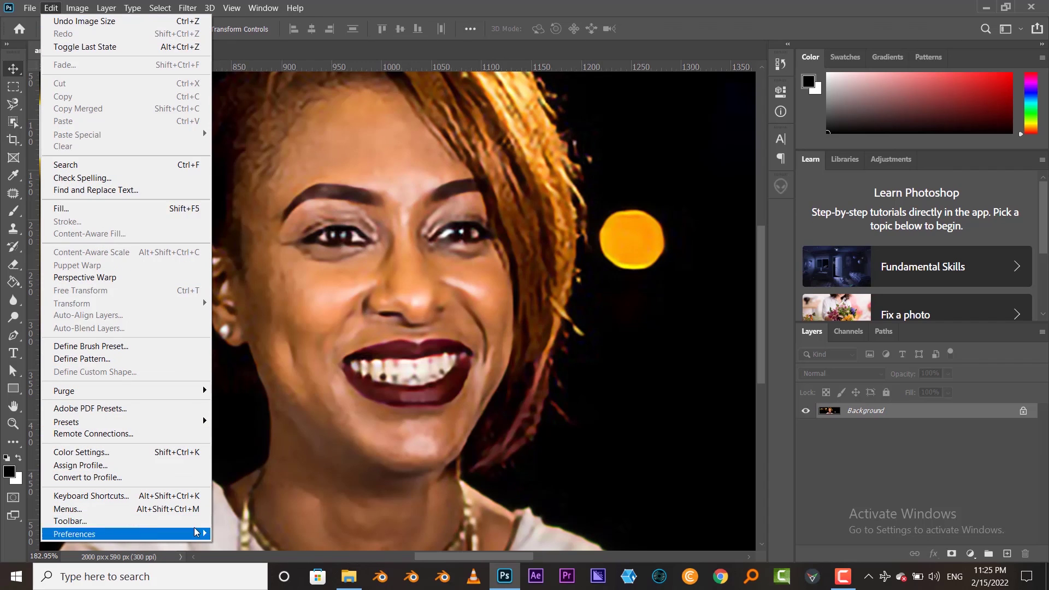
mouse_move(123, 533)
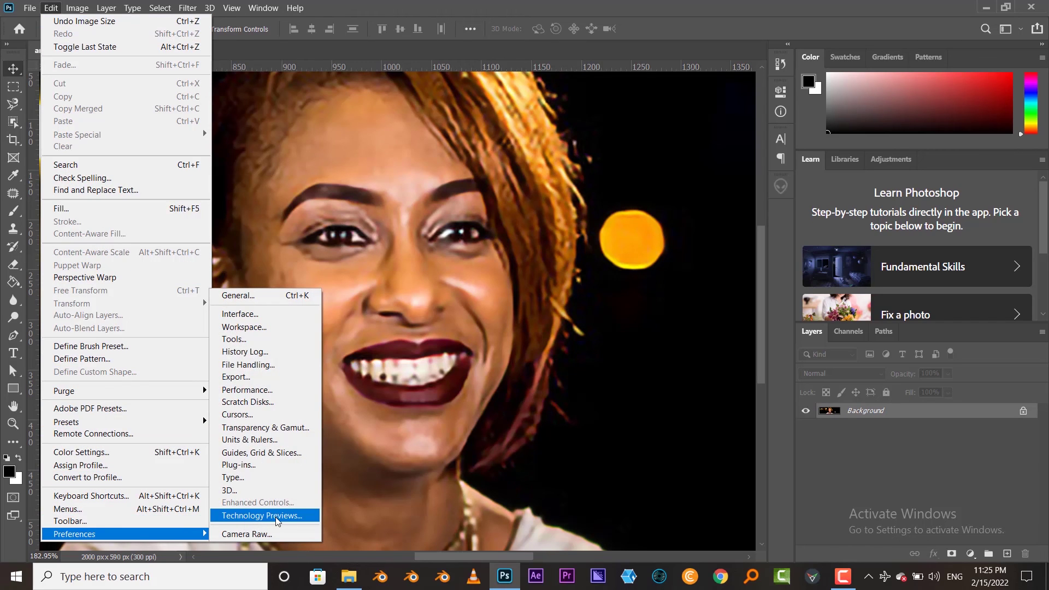
left_click(277, 515)
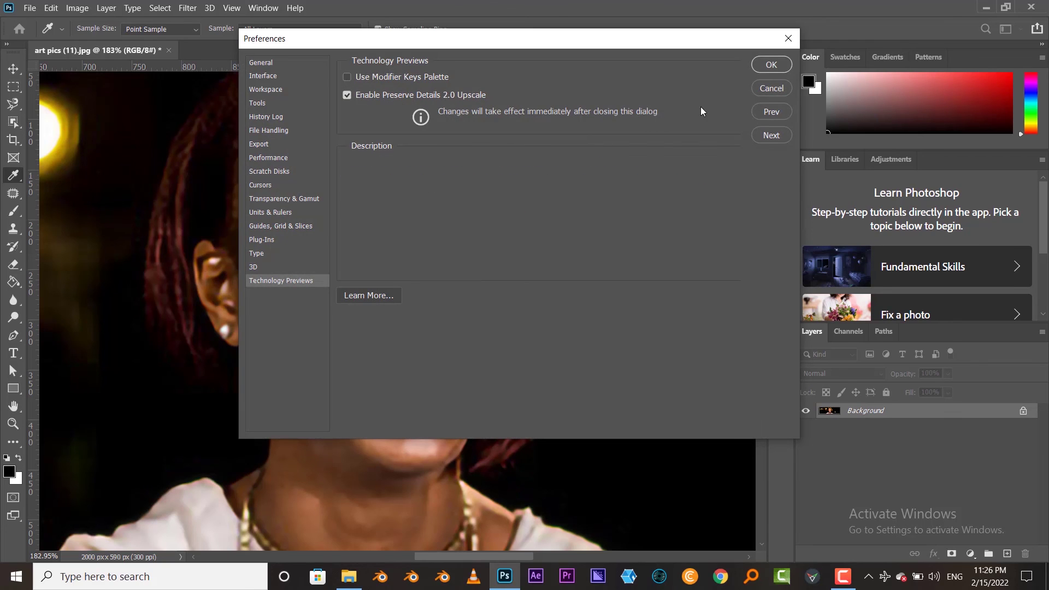
left_click(771, 64)
key("v")
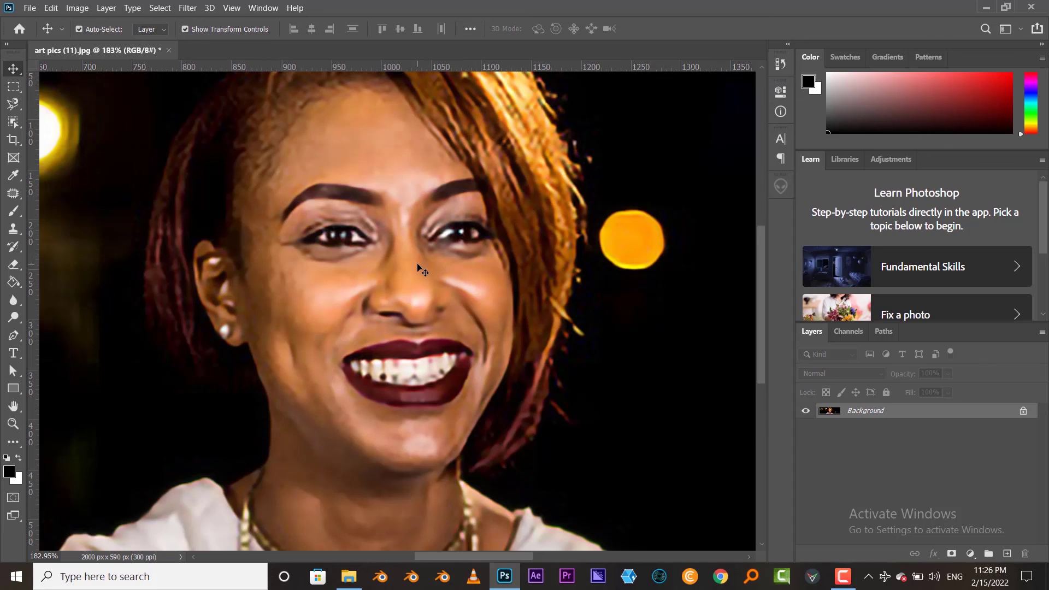
Zoom out to view the whole 2000 × 590 portrait
scroll(408, 275, "down", 2)
scroll(408, 275, "down", 1)
scroll(408, 277, "down", 1)
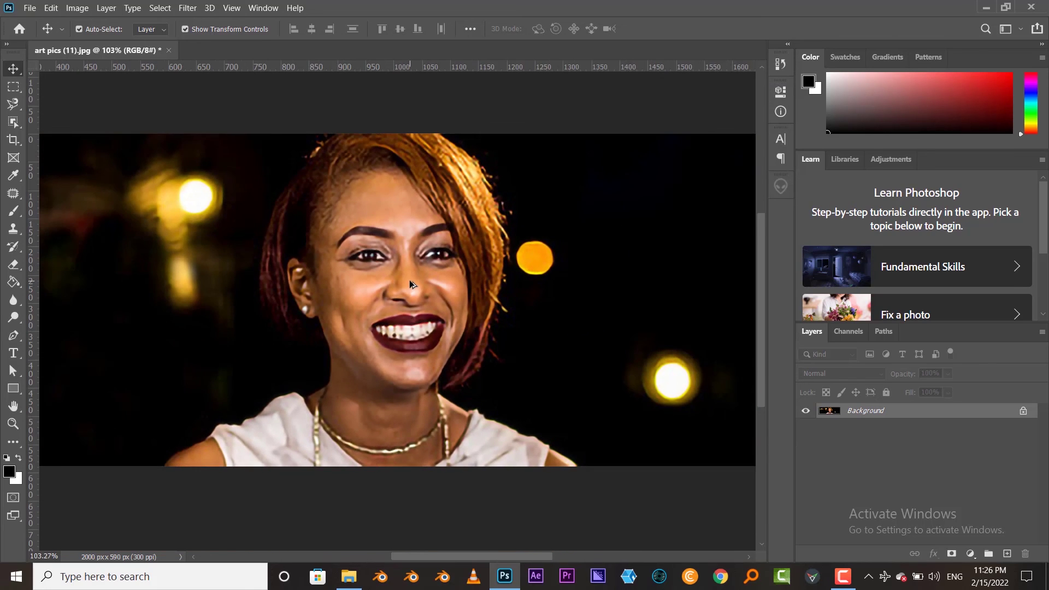
scroll(410, 280, "down", 1)
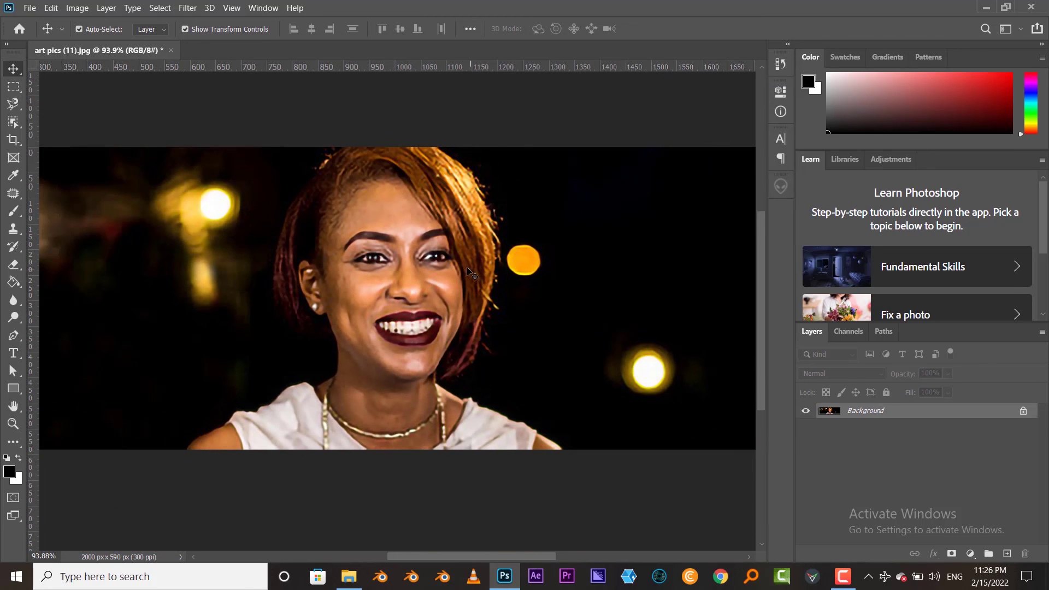